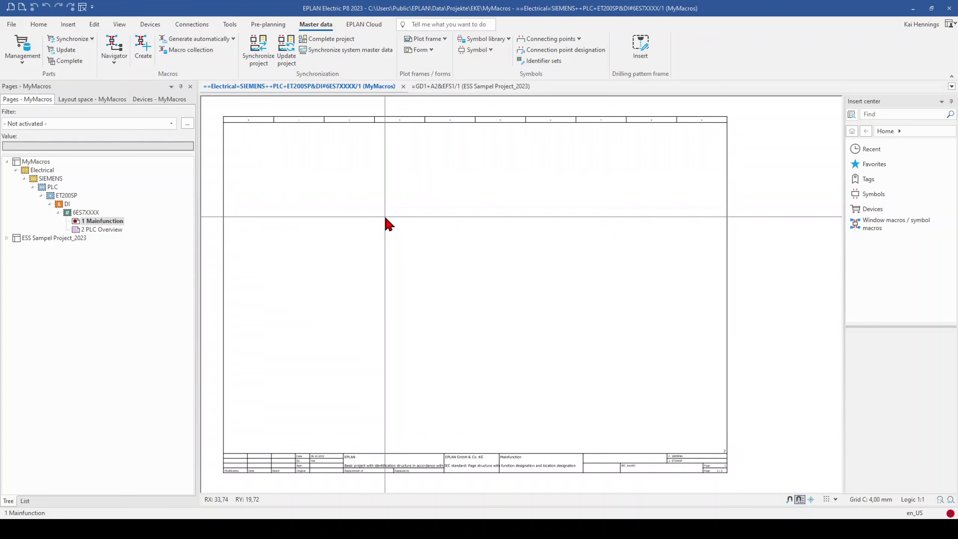
# Step: Start a new page in the MyMacros project and set its function designation to "Phoenix Contact"
pyautogui.rightClick(35, 164)
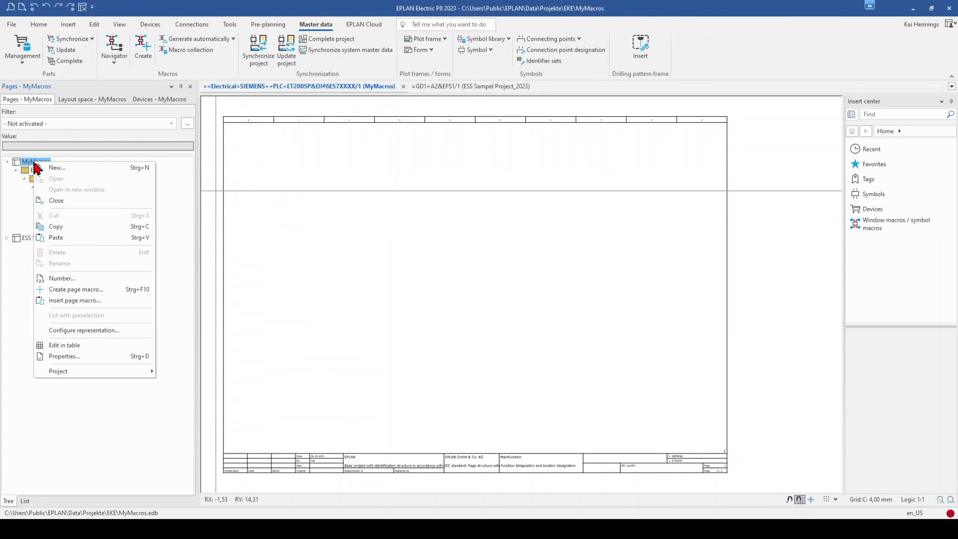
pyautogui.click(62, 169)
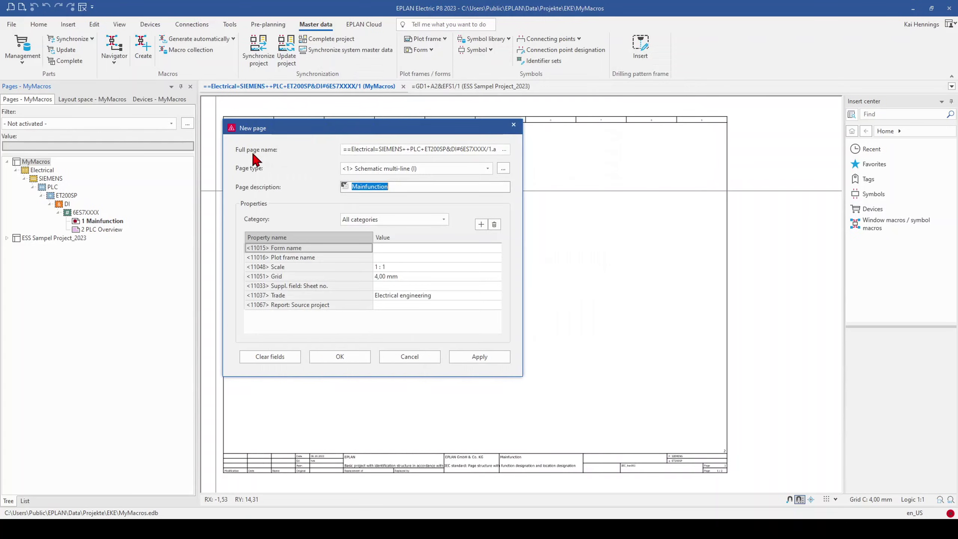
pyautogui.click(505, 149)
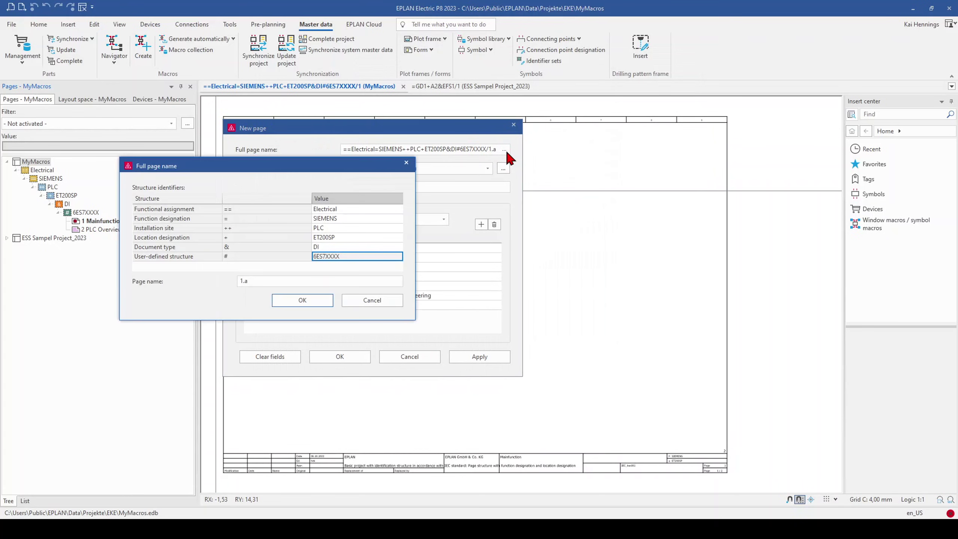
pyautogui.click(328, 210)
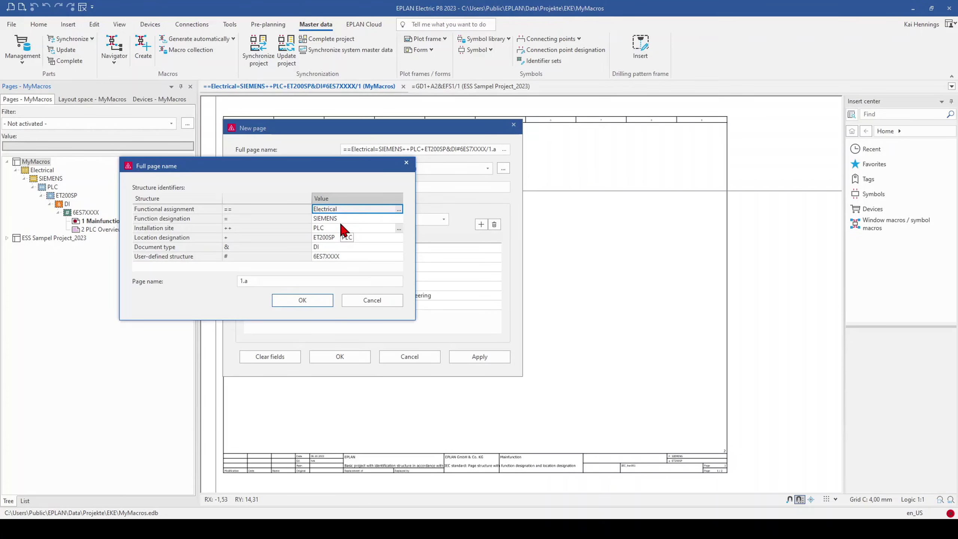
pyautogui.click(338, 219)
pyautogui.moveTo(338, 219); pyautogui.dragTo(312, 218)
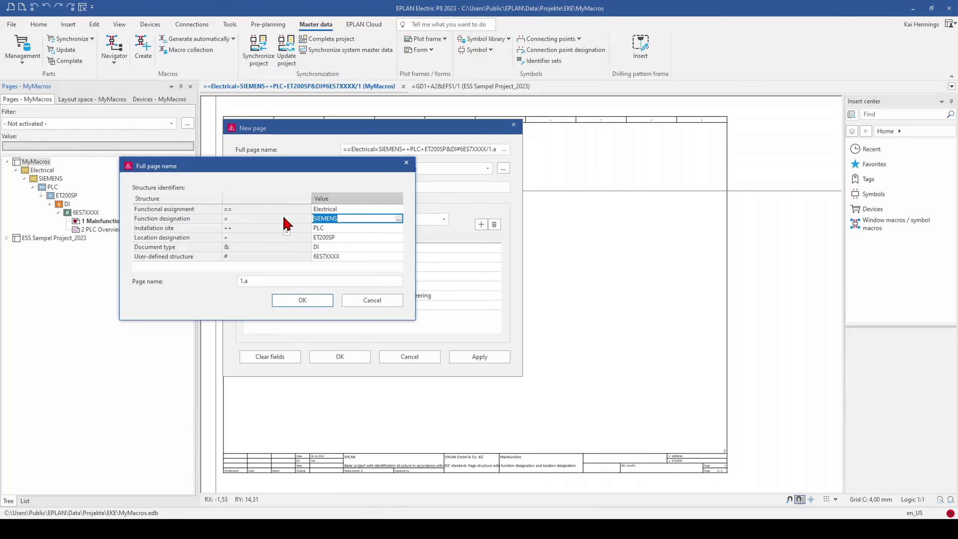
pyautogui.write('Phoenix Contact')
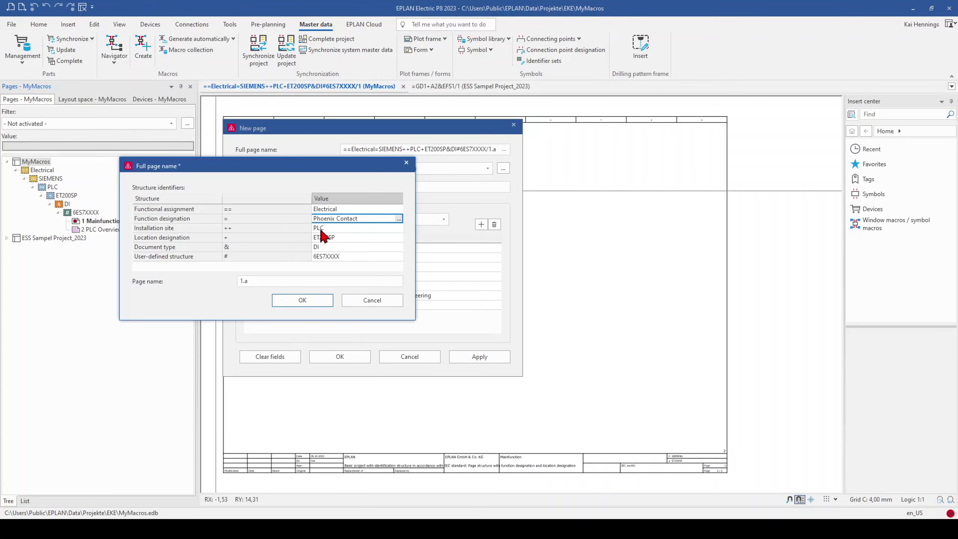
# Step: Set the new page's installation site to PS and its location designation to Quint
pyautogui.click(320, 228)
pyautogui.doubleClick(321, 228)
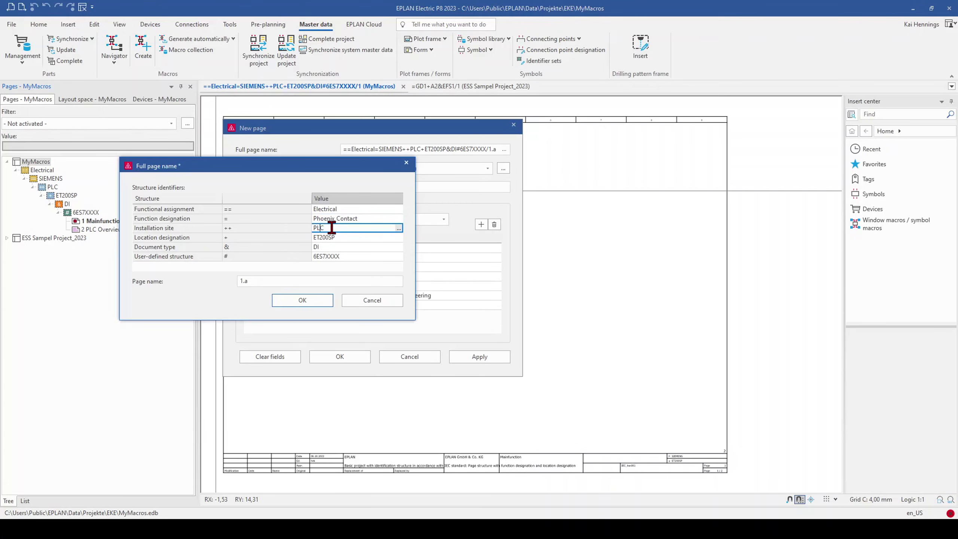
pyautogui.write('PS')
pyautogui.doubleClick(332, 237)
pyautogui.write('Q')
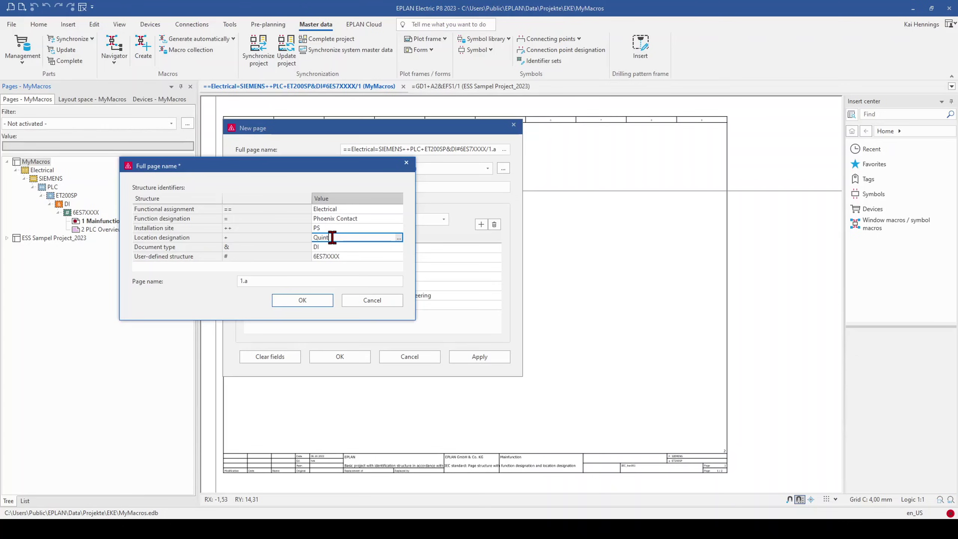
pyautogui.write('uint')
# Step: Set the document type to "3 phase" and the user-defined structure to 24V
pyautogui.click(328, 246)
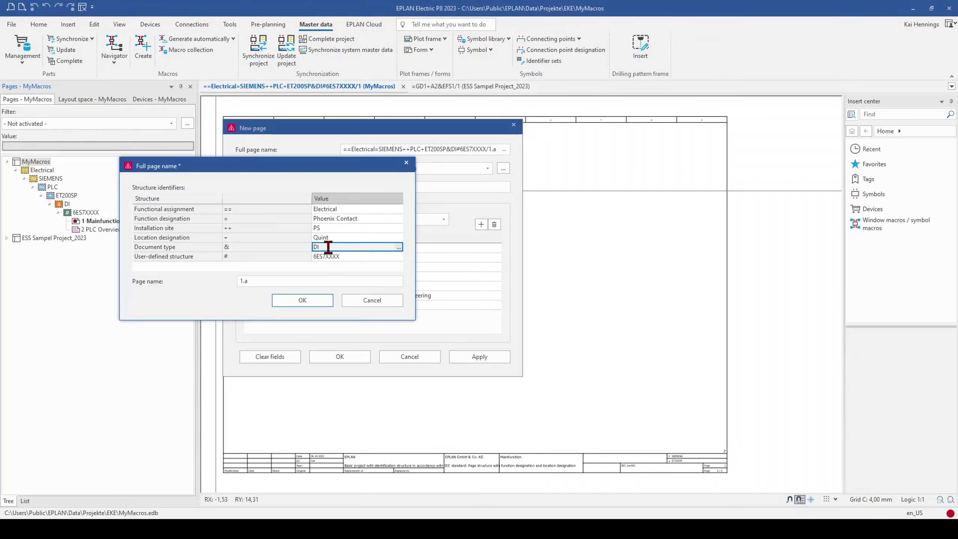
pyautogui.write('3 phase')
pyautogui.click(337, 256)
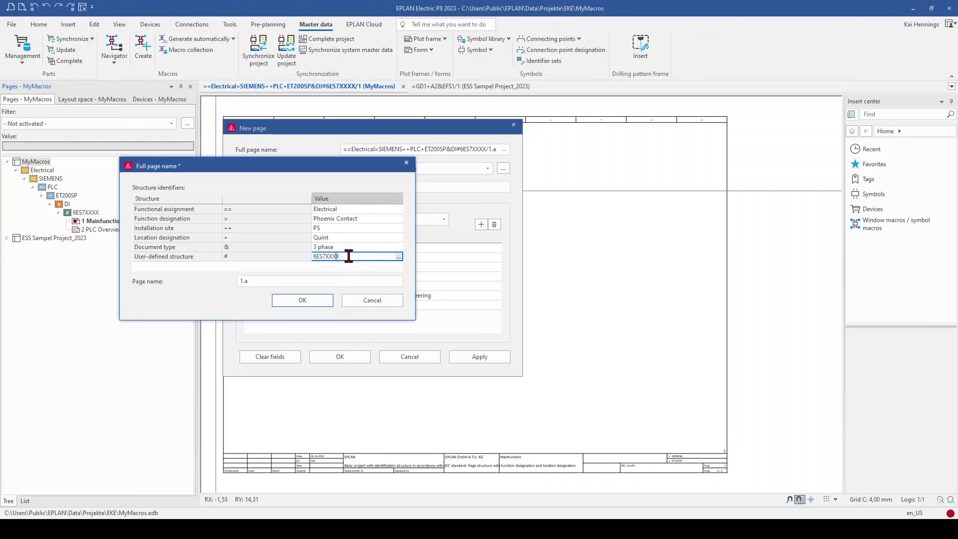
pyautogui.moveTo(346, 257); pyautogui.dragTo(245, 259)
pyautogui.write('24V')
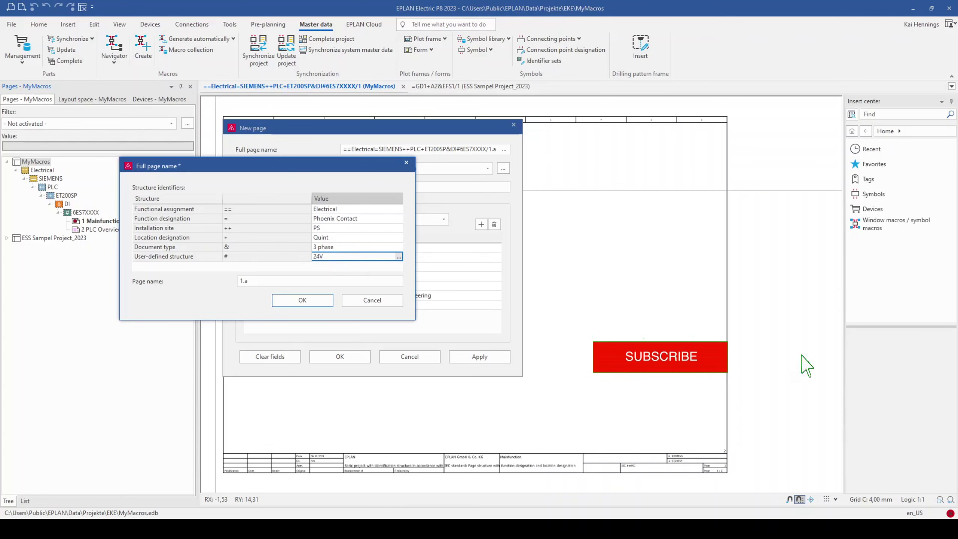
# Step: Set the page name to 1 and accept the full page name
pyautogui.click(257, 281)
pyautogui.press('BackSpace')
pyautogui.press('BackSpace')
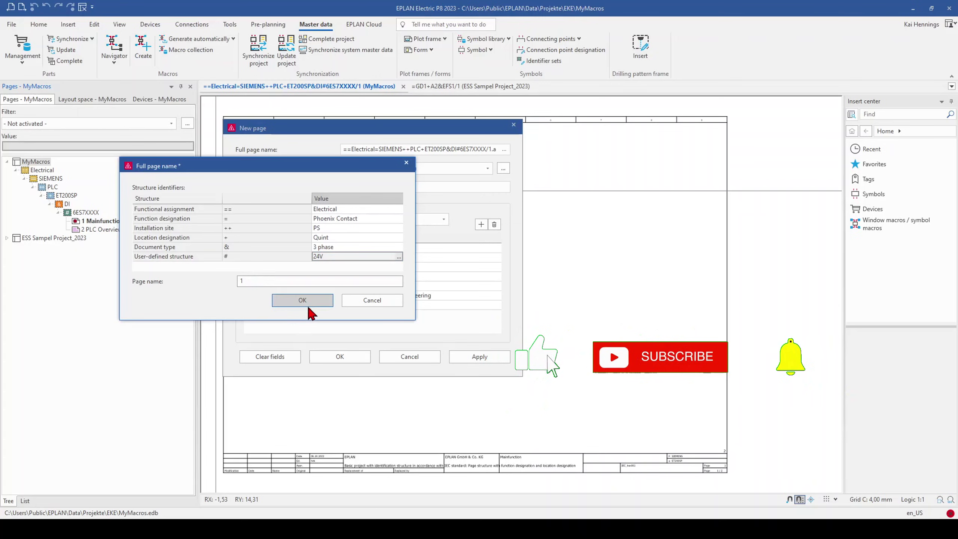
pyautogui.click(310, 305)
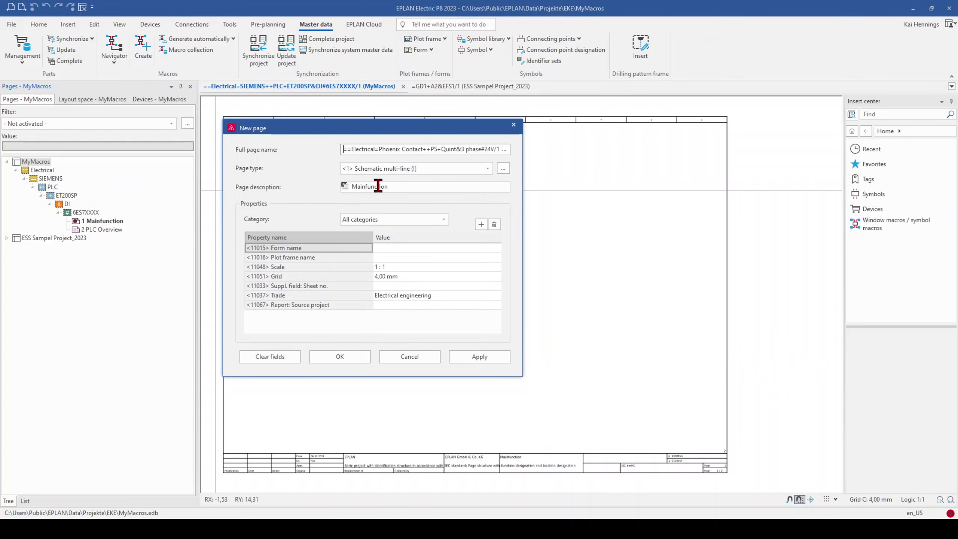
# Step: Set the page description to "Powersupply 400V/24V" and try to create the page
pyautogui.click(402, 189)
pyautogui.moveTo(402, 189); pyautogui.dragTo(283, 195)
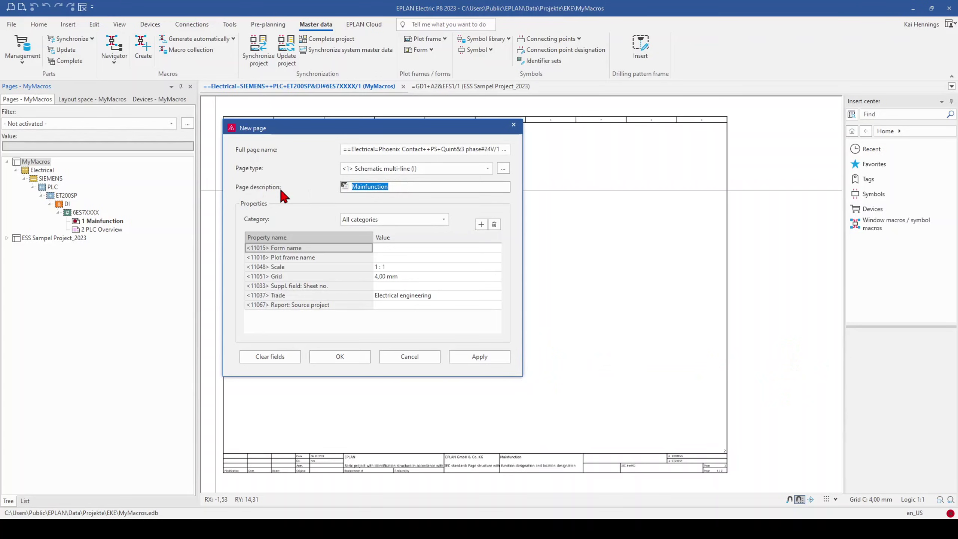
pyautogui.write('Powersupply 400V/24V')
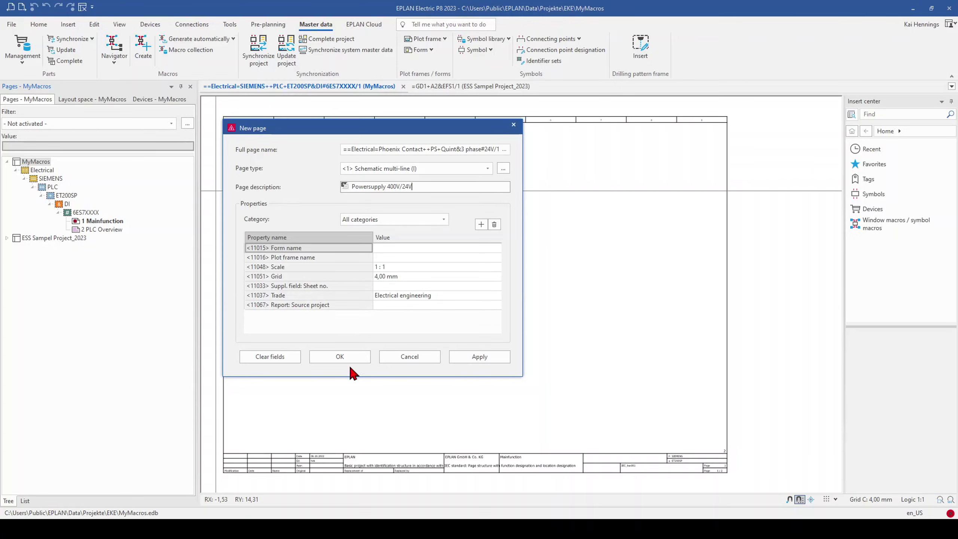
pyautogui.click(360, 357)
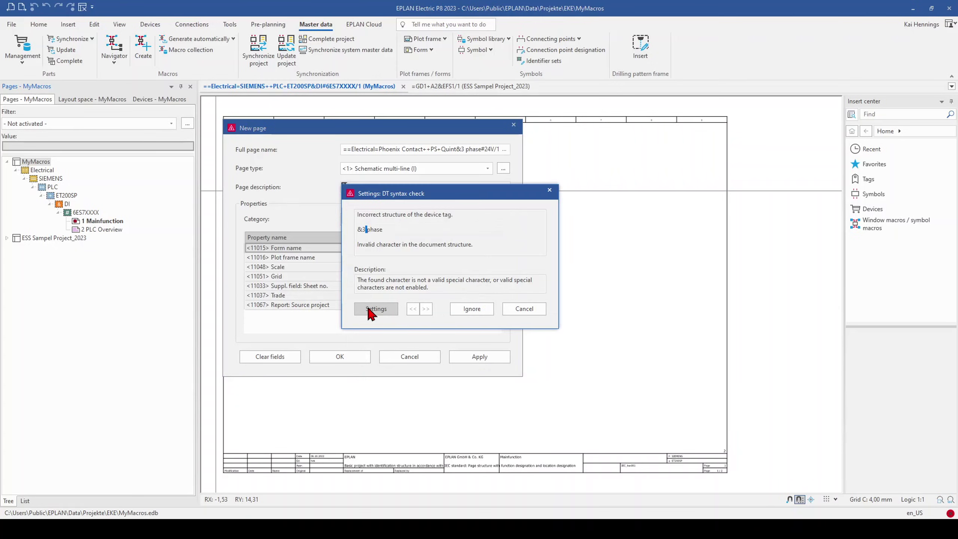
pyautogui.click(549, 190)
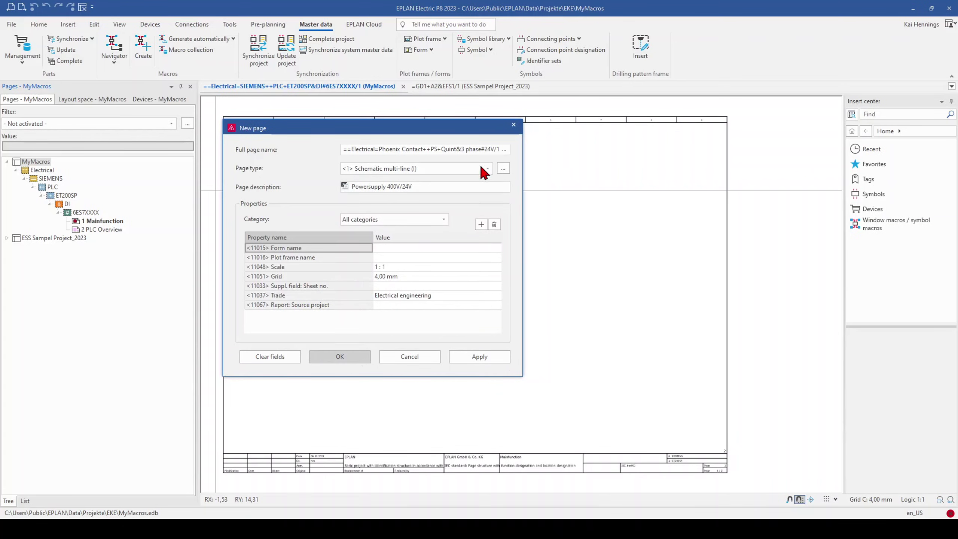
# Step: Correct the function designation to Phoenix_Contact and the document type to 3_phase, and create the page
pyautogui.click(504, 149)
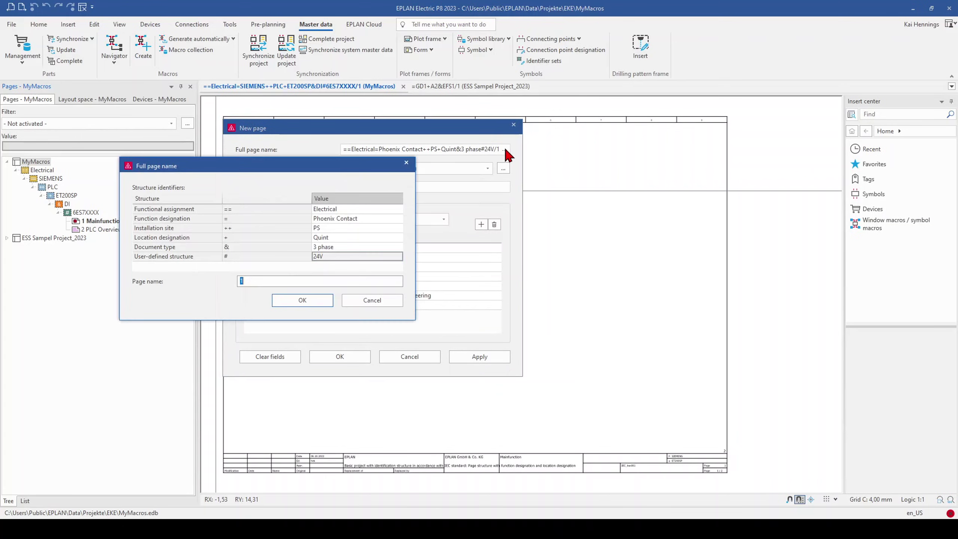
pyautogui.click(339, 218)
pyautogui.hotkey('ctrl', 'Right')
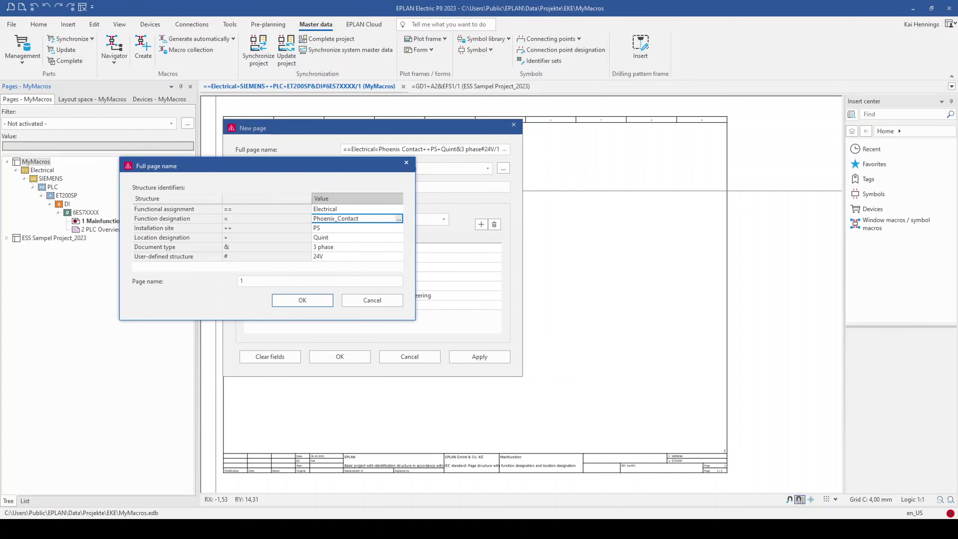
pyautogui.click(332, 246)
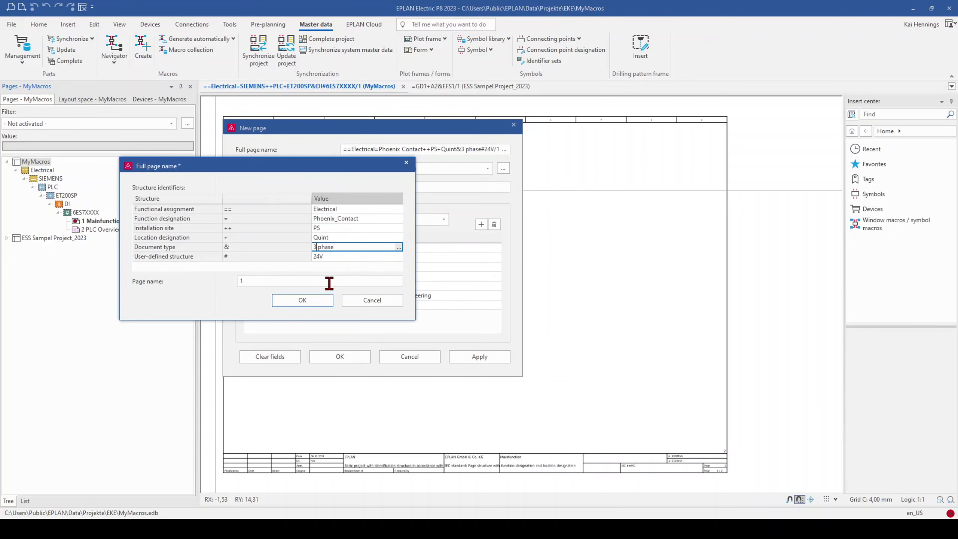
pyautogui.press('Delete')
pyautogui.write('_')
pyautogui.click(322, 303)
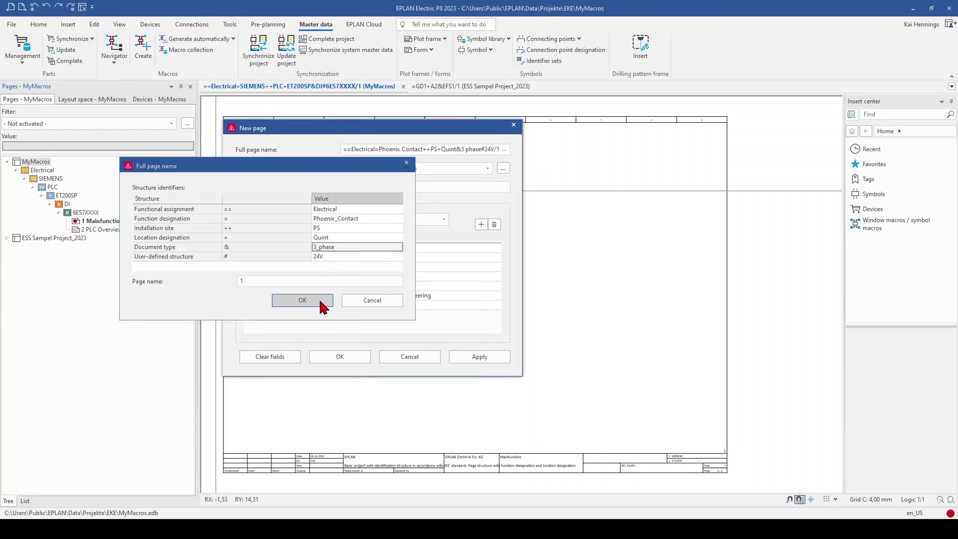
pyautogui.click(333, 357)
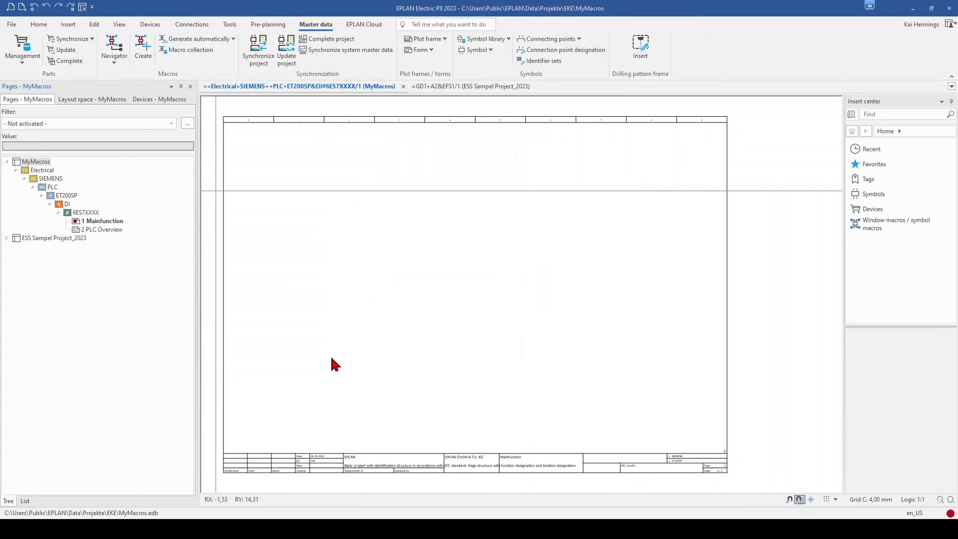
# Step: Insert a large rectangular macro box in the middle of the new Powersupply 400V/24V page
pyautogui.click(46, 238)
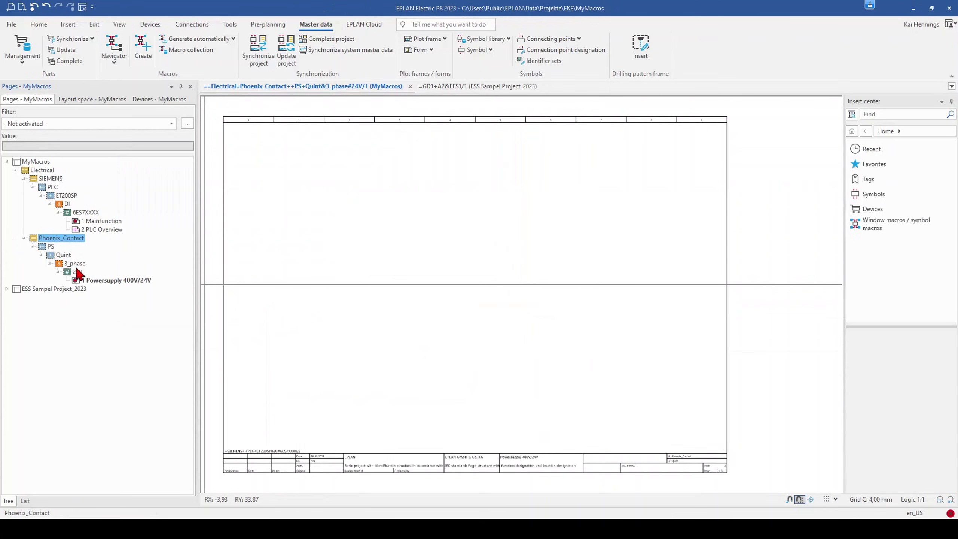
pyautogui.click(98, 282)
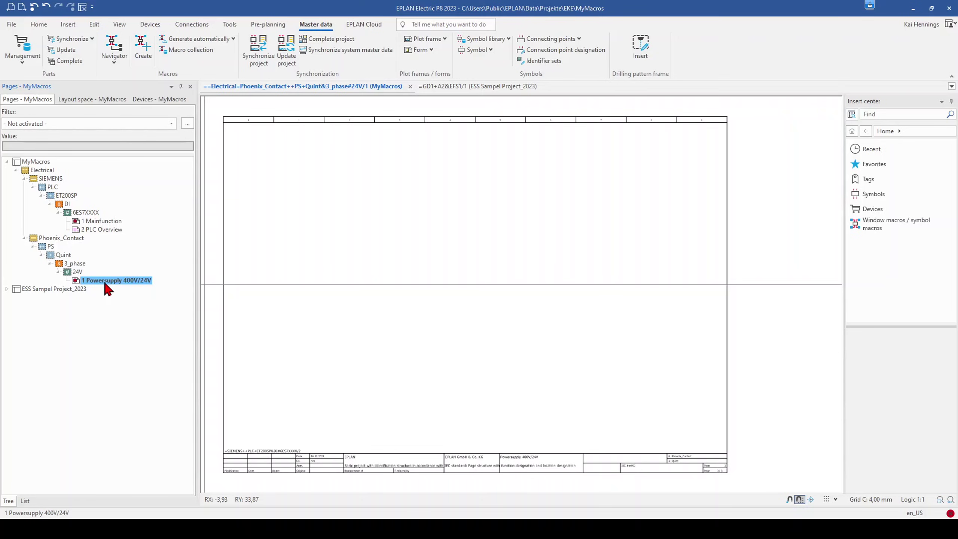
pyautogui.click(335, 266)
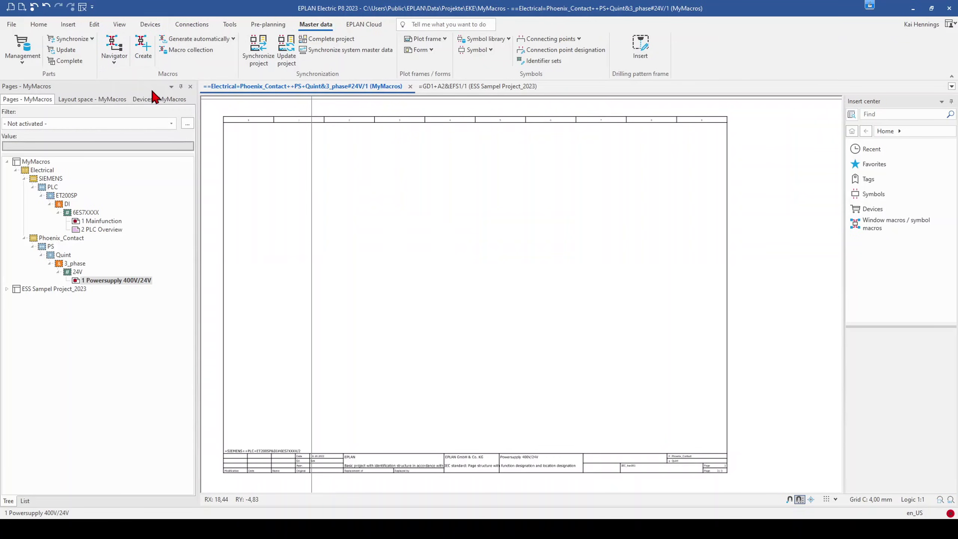
pyautogui.click(114, 61)
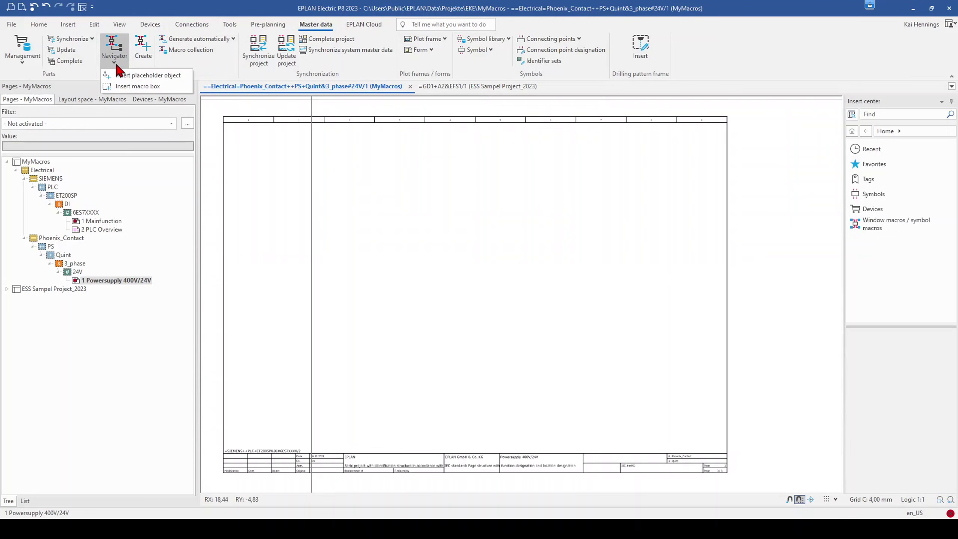
pyautogui.click(122, 86)
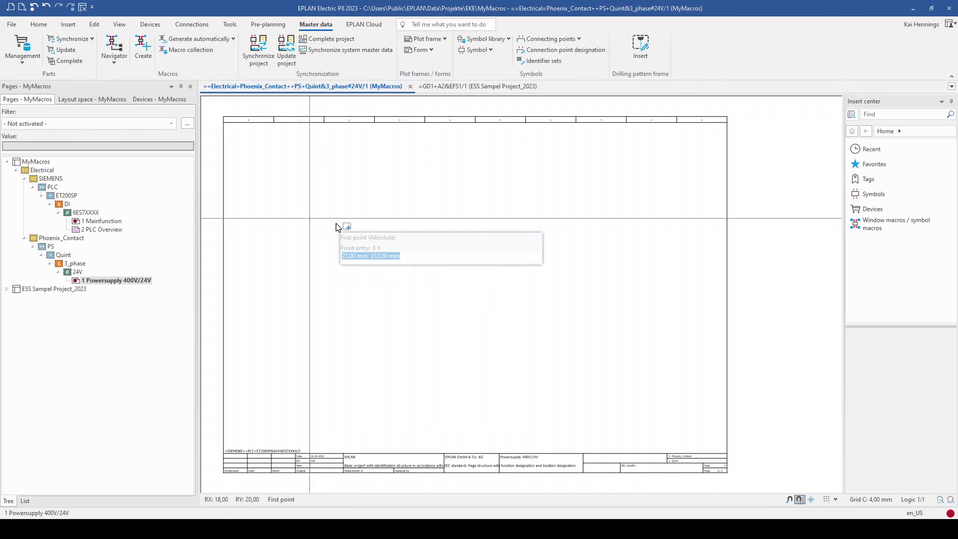
pyautogui.click(358, 209)
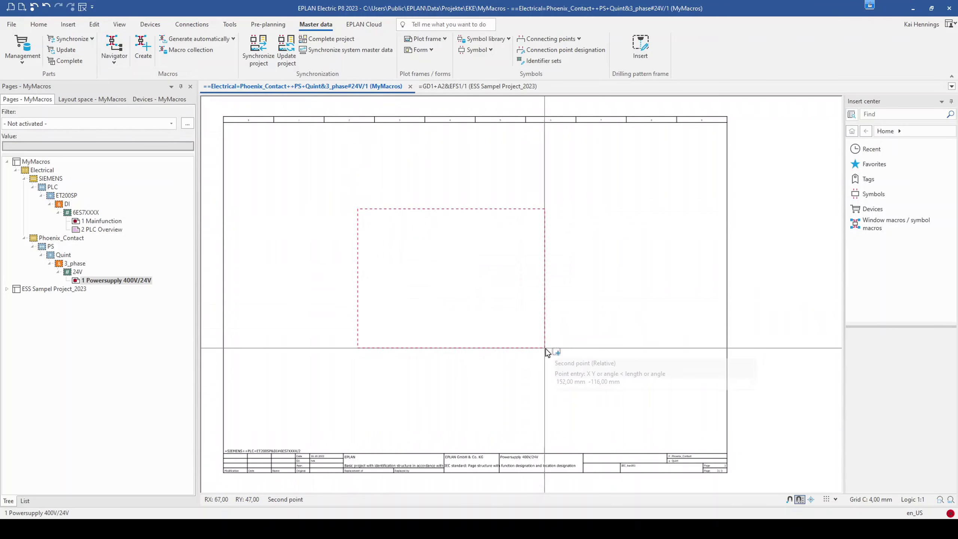
pyautogui.click(565, 353)
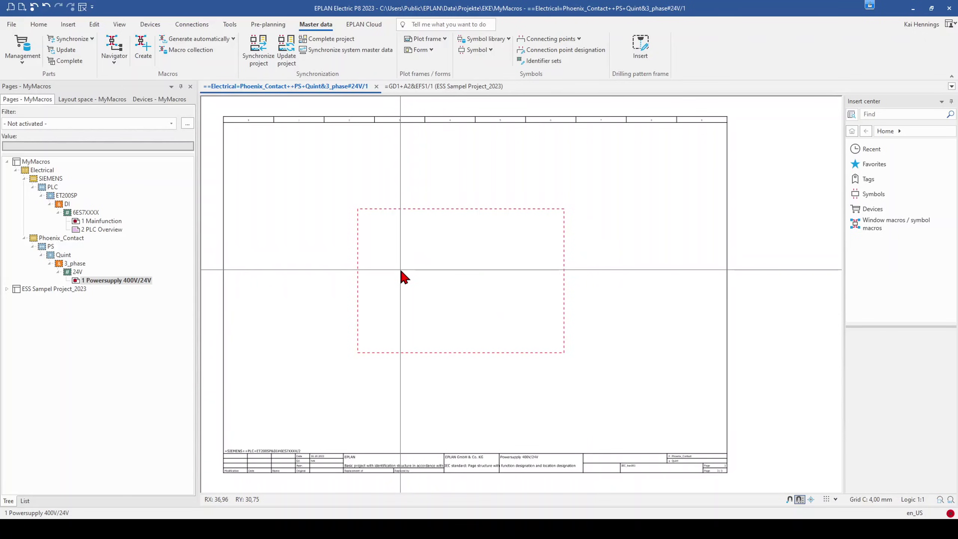
# Step: Insert a wide rectangular black box inside the macro box and accept its default properties
pyautogui.click(68, 25)
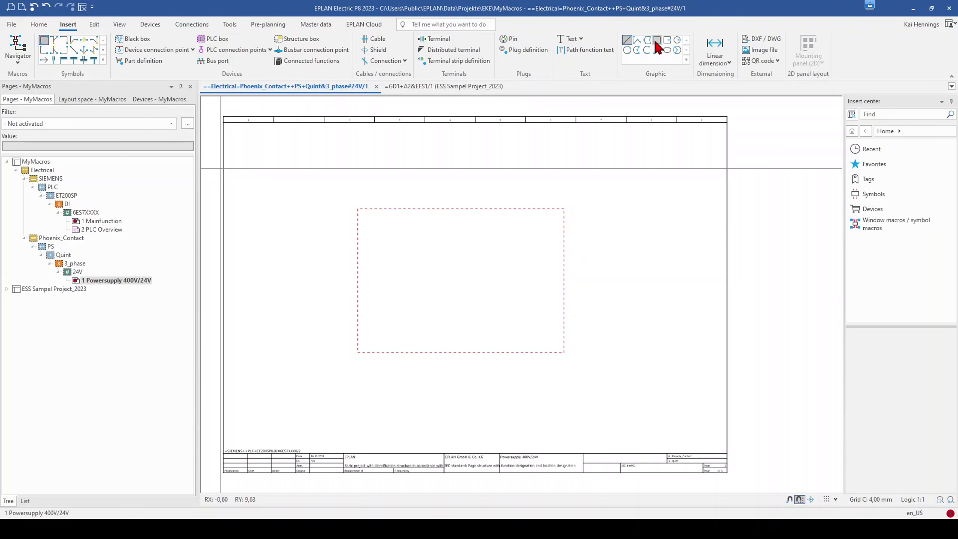
pyautogui.click(132, 38)
pyautogui.click(391, 253)
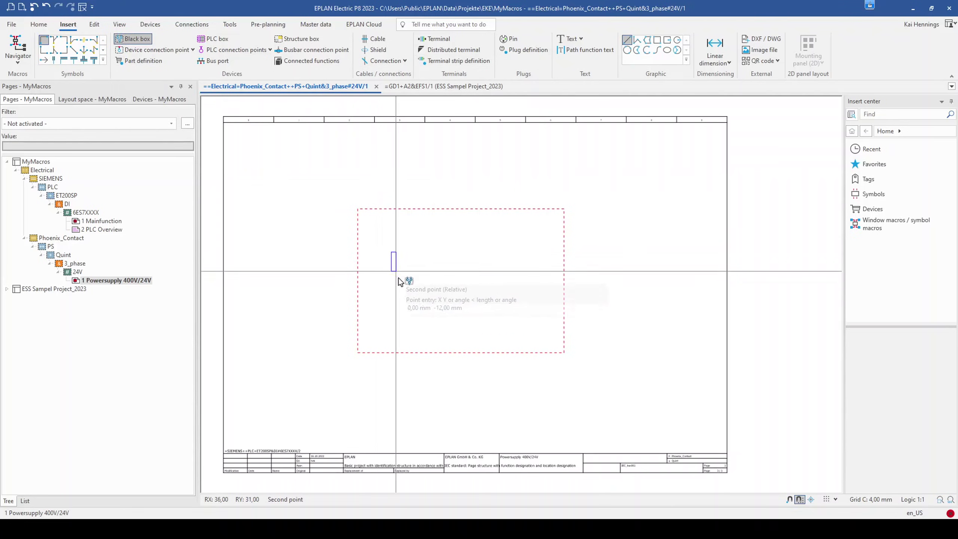
pyautogui.click(544, 327)
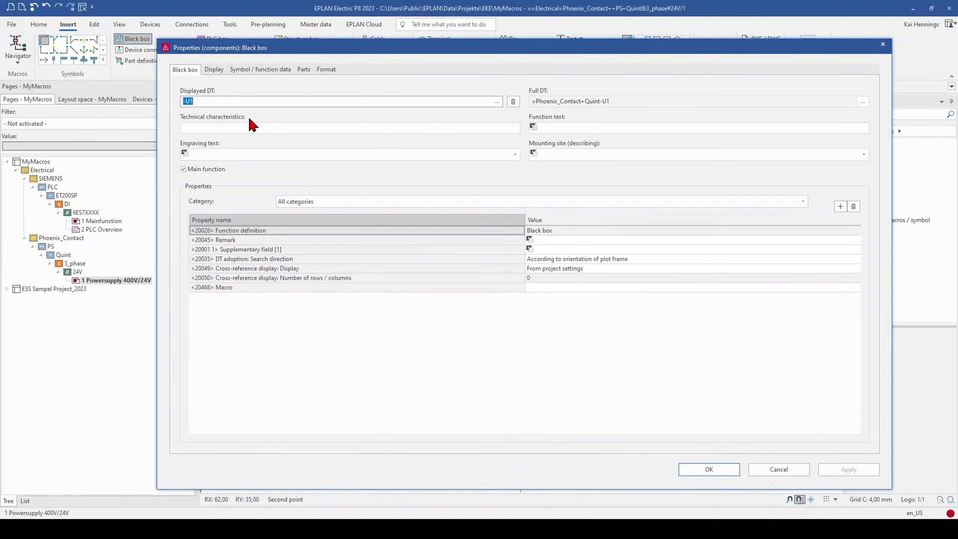
pyautogui.click(692, 469)
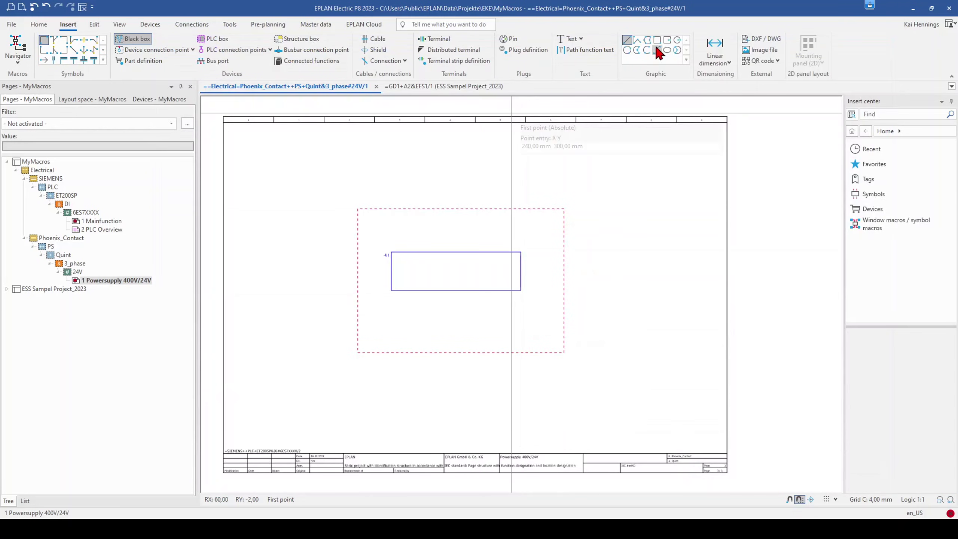
# Step: Draw a small graphic rectangle about 8 mm high inside the black box
pyautogui.click(657, 39)
pyautogui.click(425, 266)
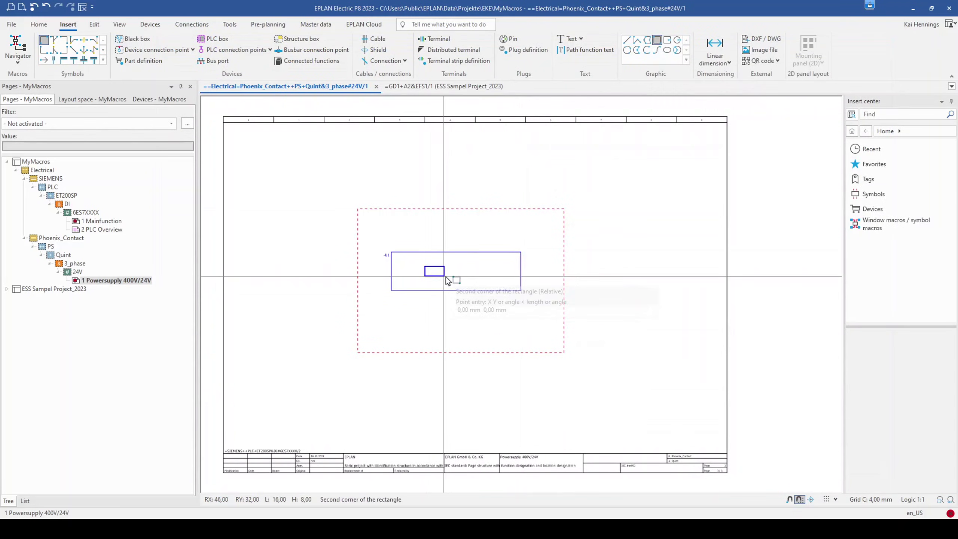
pyautogui.click(459, 276)
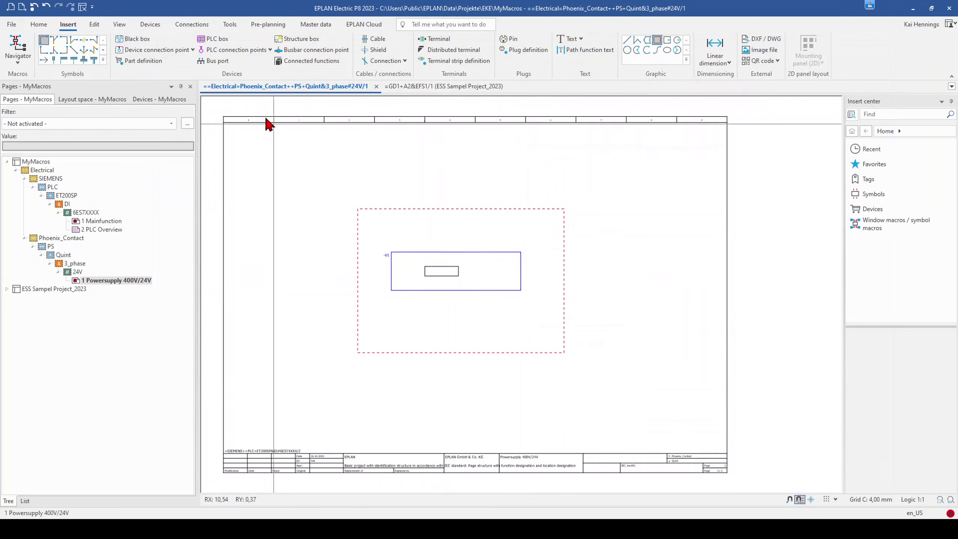
# Step: Insert a device connection point near the upper-left corner inside the black box and accept its default properties
pyautogui.click(166, 52)
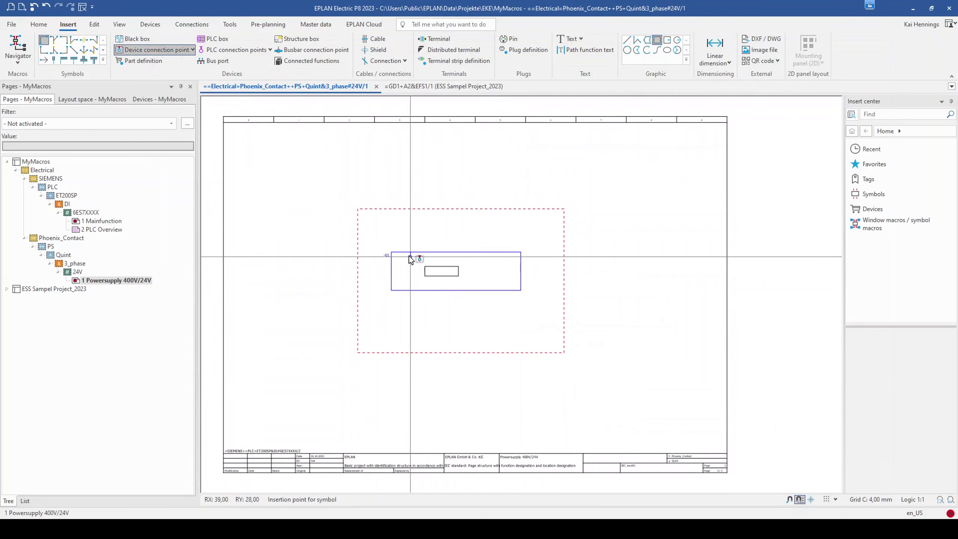
pyautogui.click(437, 257)
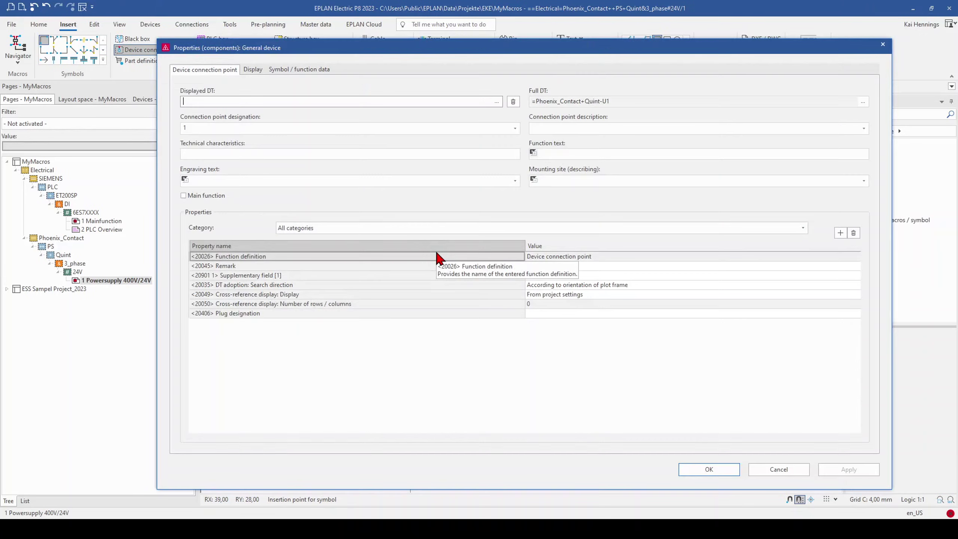
pyautogui.click(710, 469)
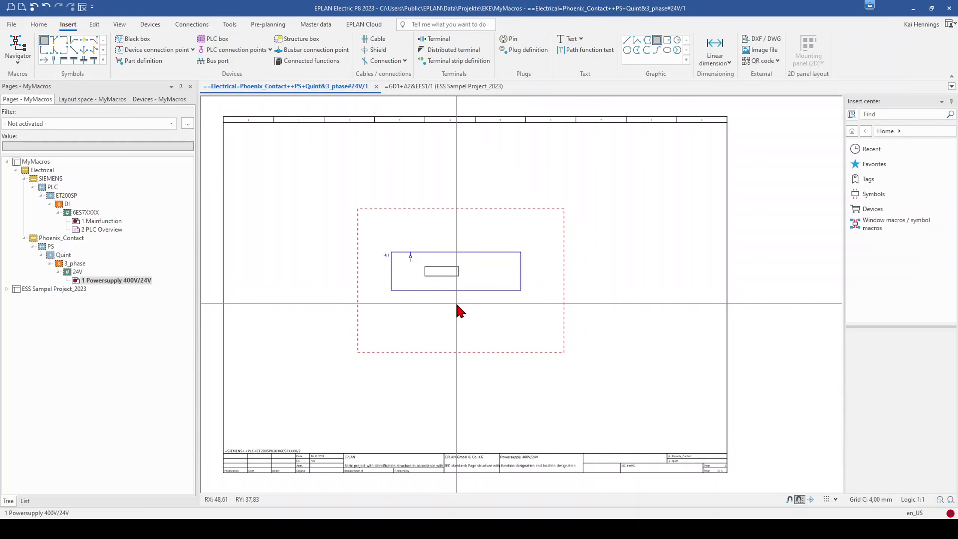
# Step: Copy the complete Phoenix Contact power supply -TB1 from page =GD1+A2&EFS1/1 of ESS Sampel Project_2023
pyautogui.click(414, 87)
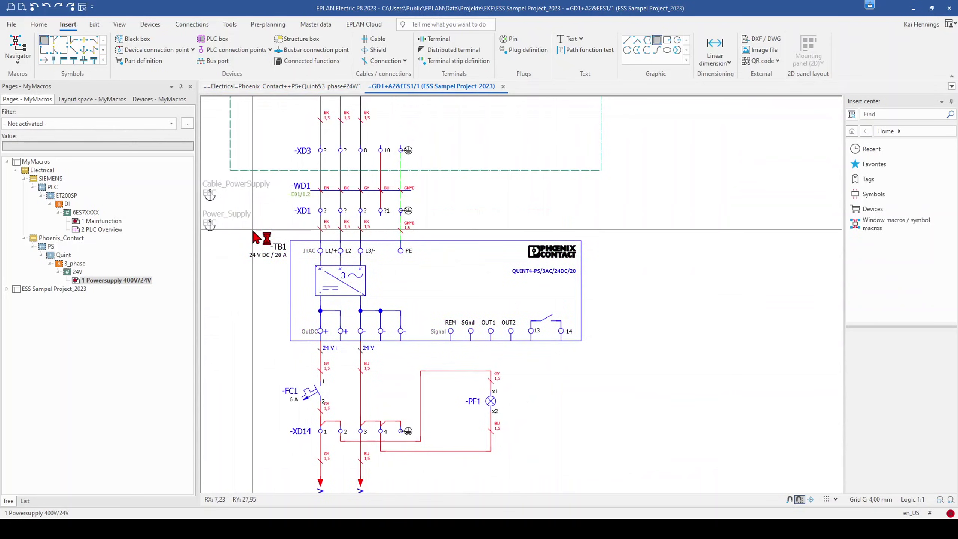
pyautogui.moveTo(252, 232); pyautogui.dragTo(605, 355)
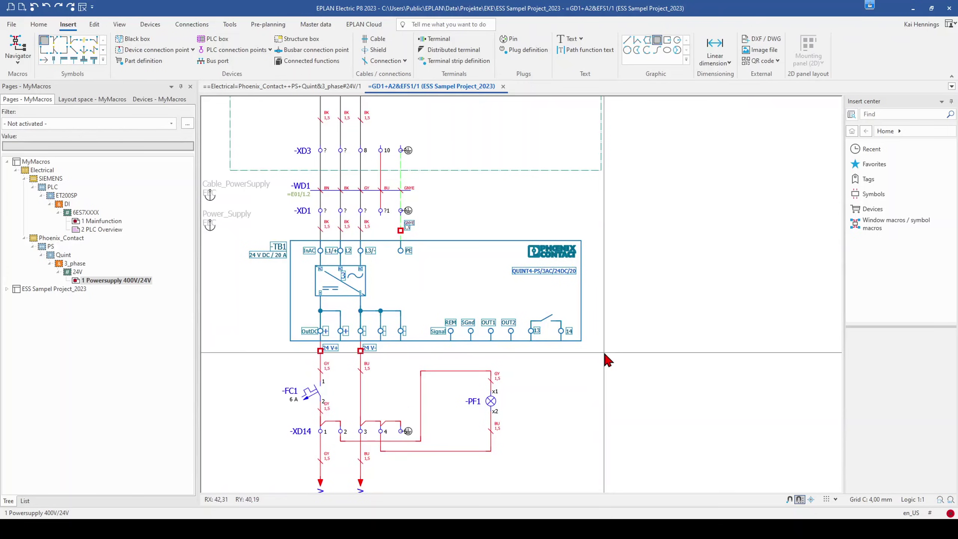
pyautogui.moveTo(266, 230); pyautogui.dragTo(585, 355)
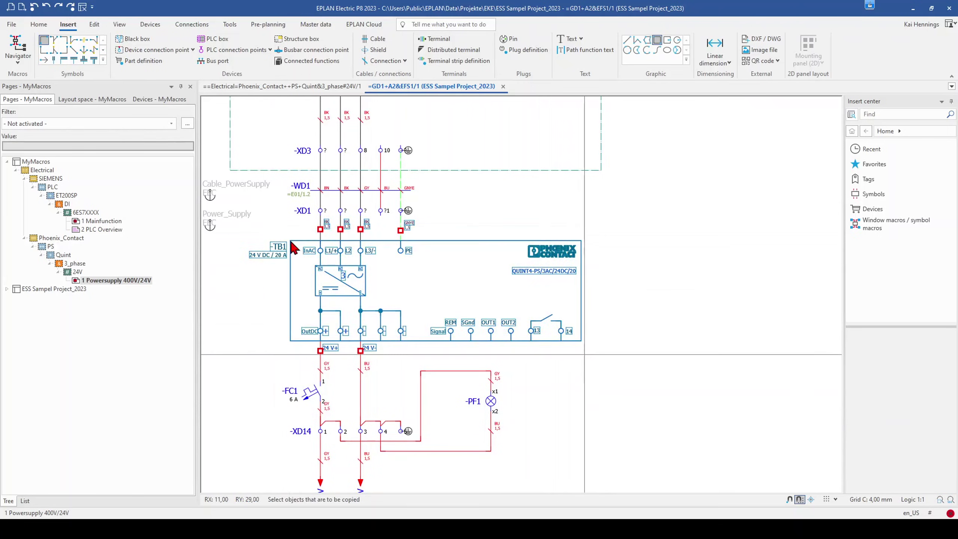
# Step: Return to the Powersupply 400V/24V macro page and delete the hand-drawn black box with its contents, keeping the macro box
pyautogui.click(260, 86)
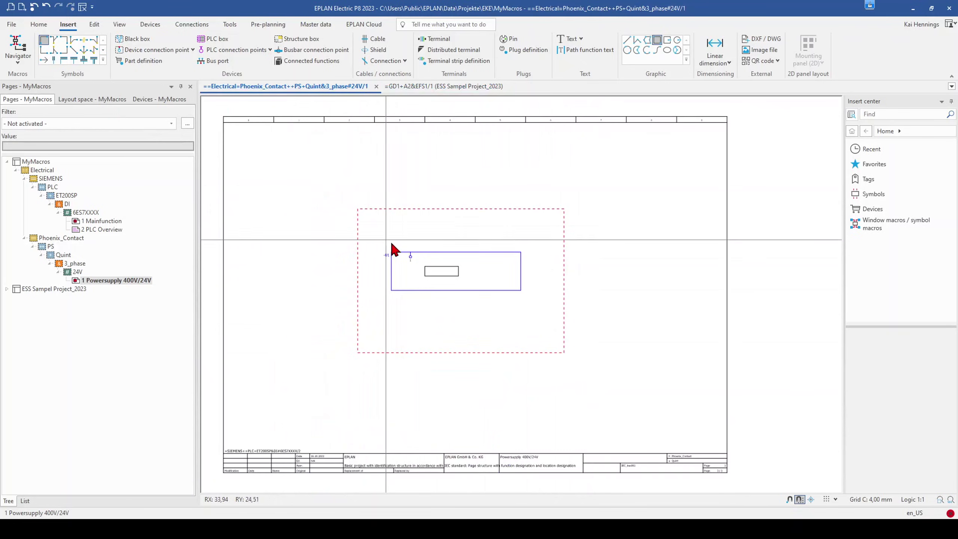
pyautogui.hotkey('ctrl', 'a')
pyautogui.press('Delete')
# Step: Paste the copied power supply inside the macro box using the Do not modify insertion mode
pyautogui.hotkey('ctrl', 'v')
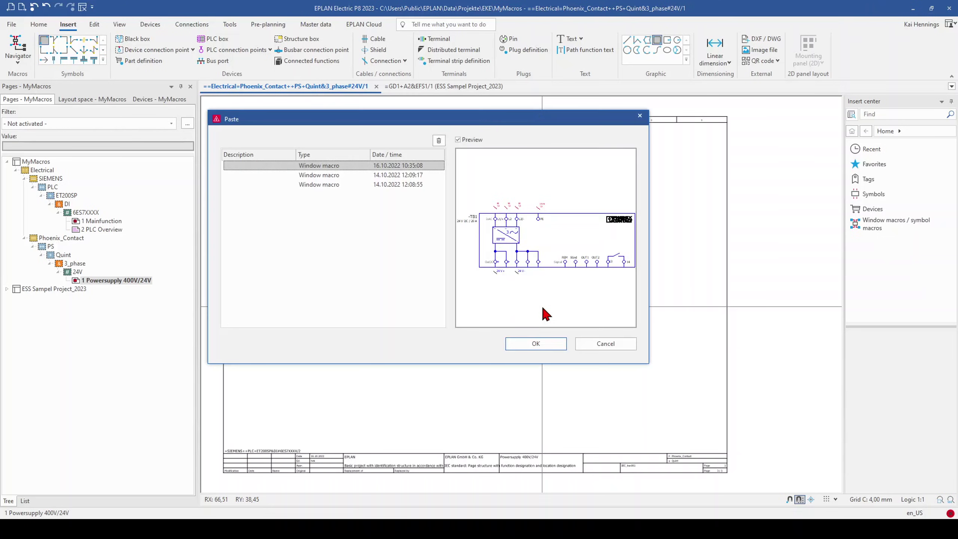
pyautogui.click(536, 342)
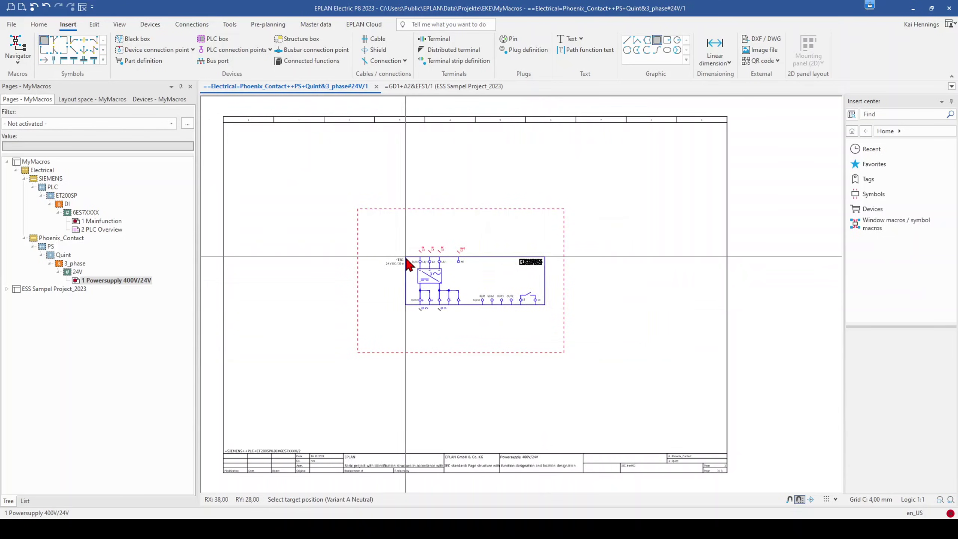
pyautogui.click(396, 260)
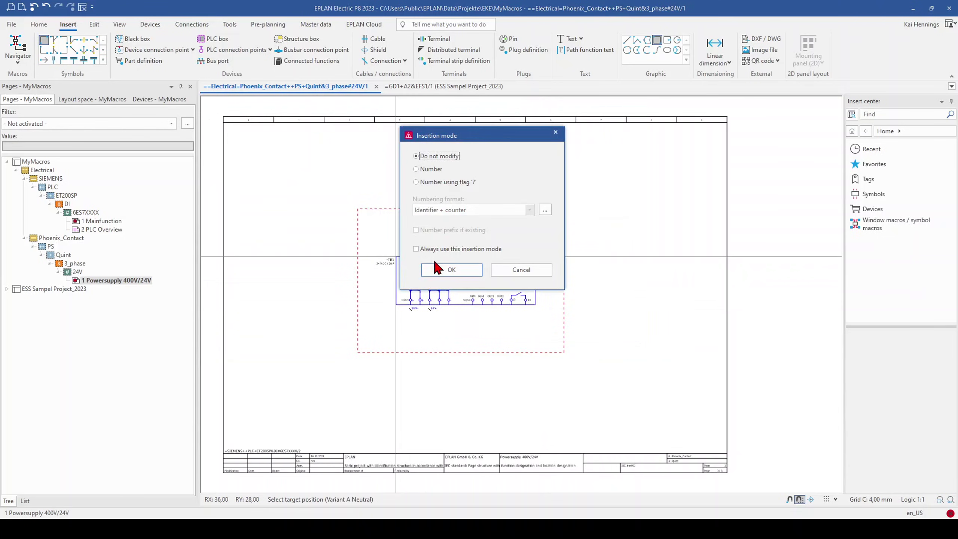
pyautogui.click(438, 270)
# Step: Delete the leftover connection definition points above the inputs and below the 24 V outputs of the pasted power supply
pyautogui.scroll(5, 383, 264)
pyautogui.moveTo(402, 211); pyautogui.dragTo(559, 250)
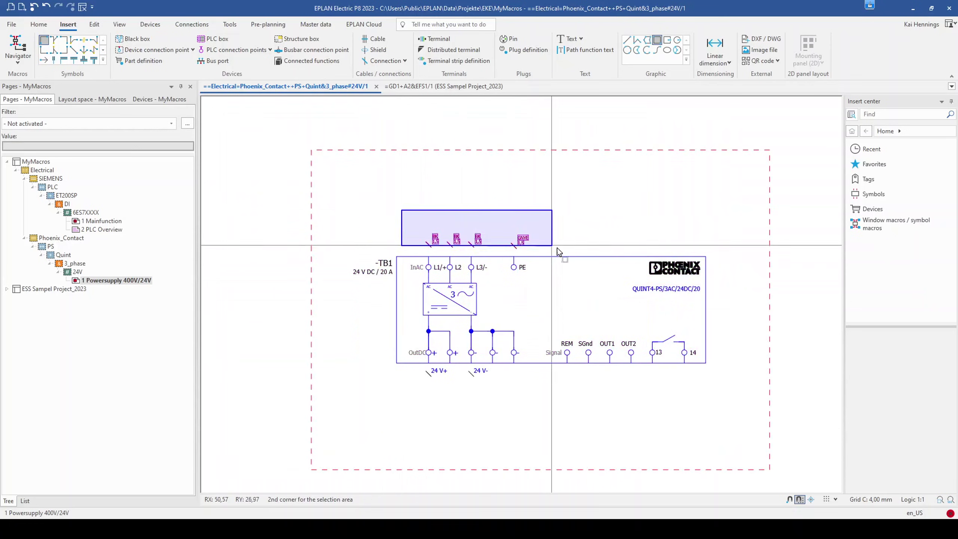
pyautogui.click(559, 253)
pyautogui.press('Delete')
pyautogui.click(411, 378)
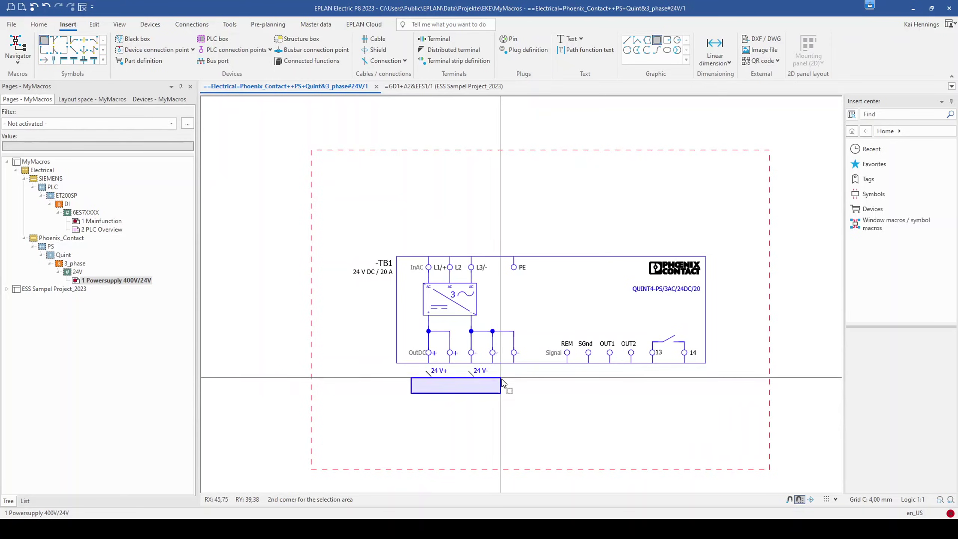
pyautogui.click(511, 371)
pyautogui.press('Delete')
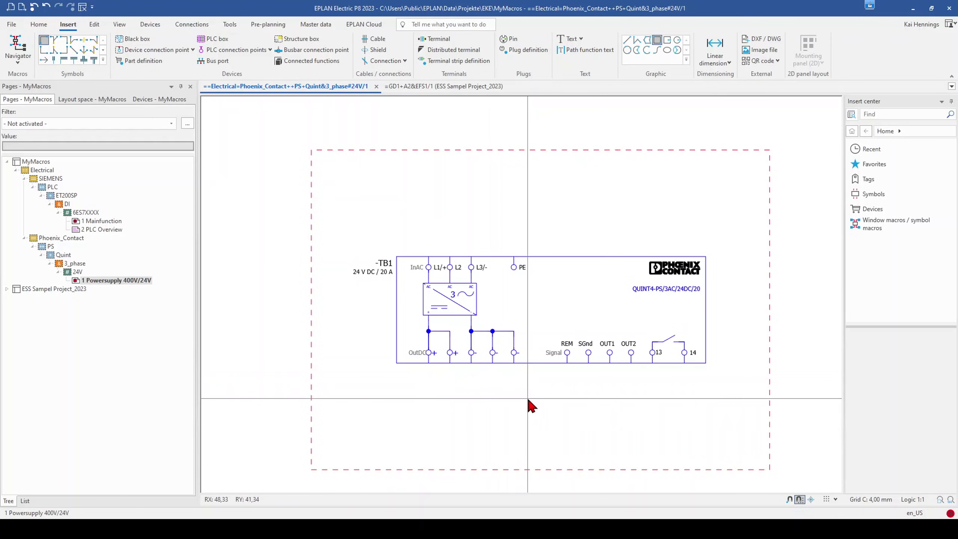
# Step: Open the properties of power supply -TB1 and remove its assigned part number
pyautogui.scroll(-1, 528, 399)
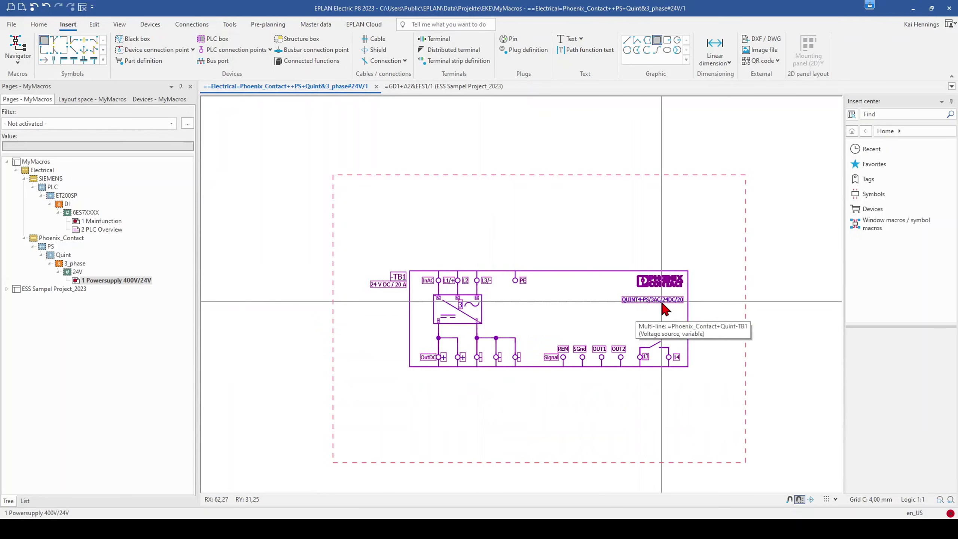
pyautogui.scroll(2, 679, 305)
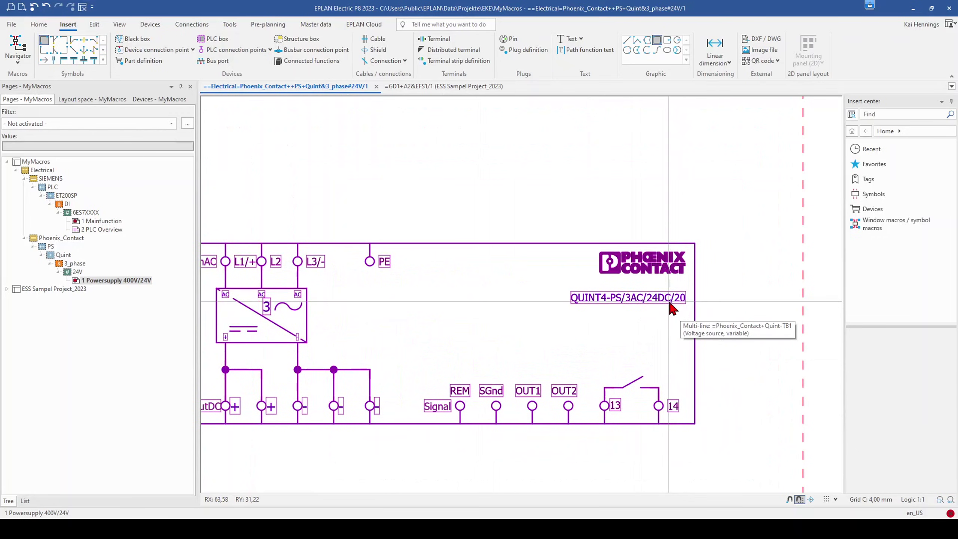
pyautogui.scroll(-1, 672, 308)
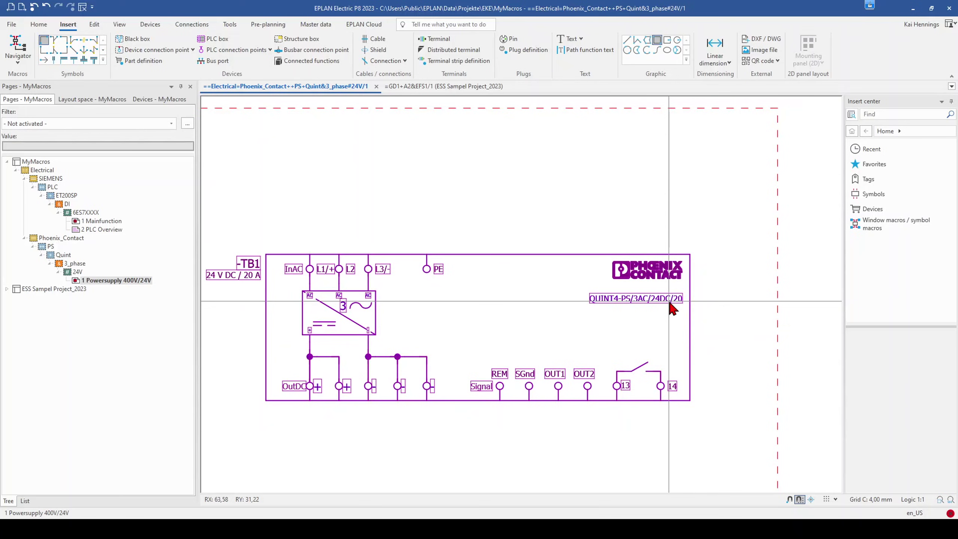
pyautogui.scroll(-1, 673, 308)
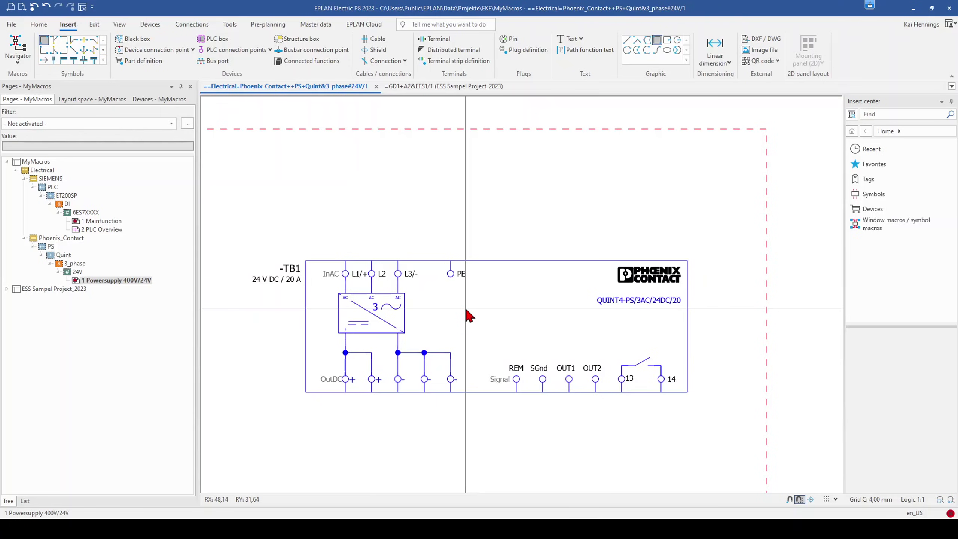
pyautogui.click(279, 278)
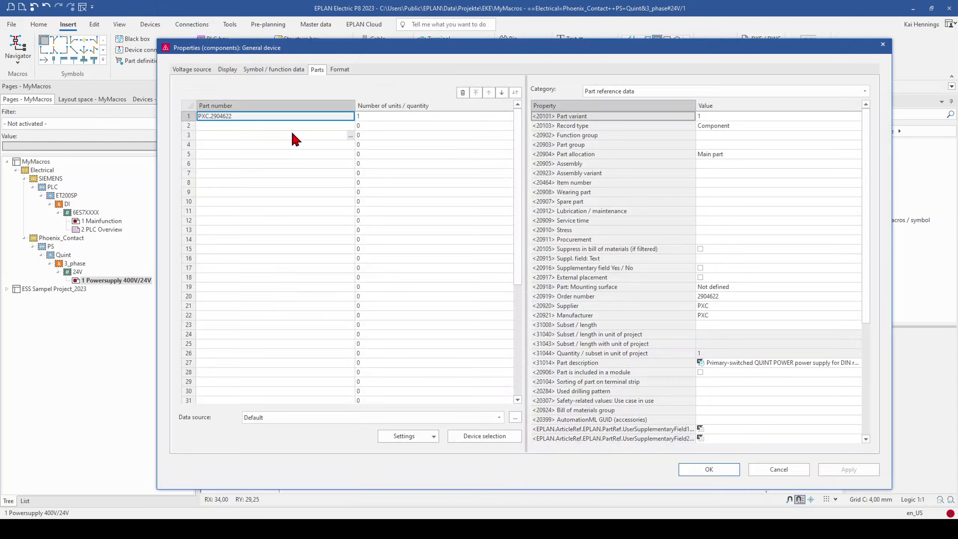
pyautogui.click(463, 93)
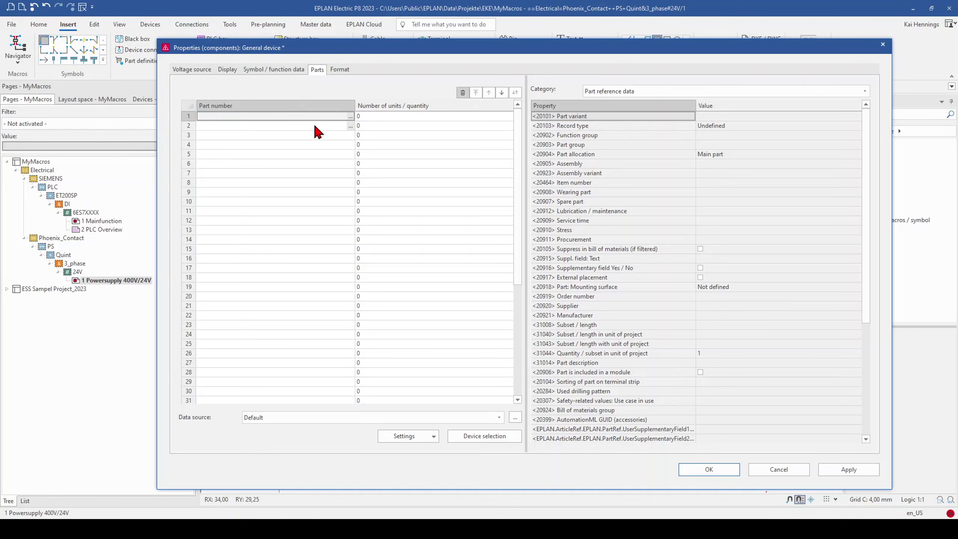
# Step: Clear the technical characteristics of power supply -TB1 and accept the property changes
pyautogui.click(193, 69)
pyautogui.moveTo(246, 154); pyautogui.dragTo(162, 152)
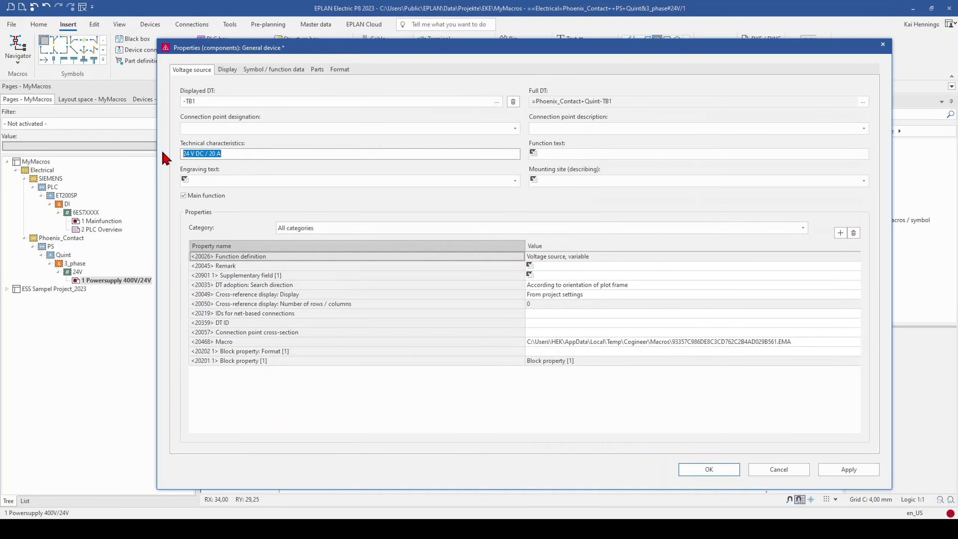
pyautogui.press('BackSpace')
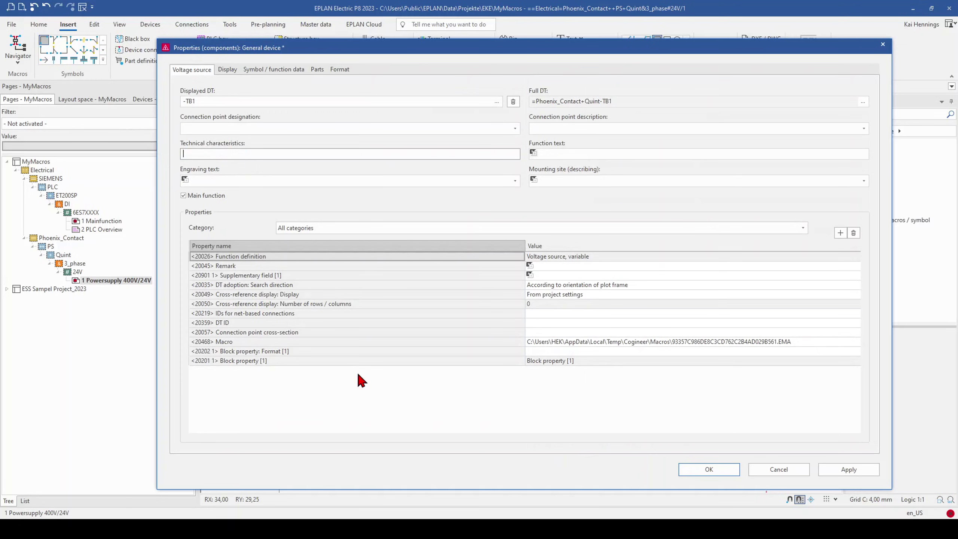
pyautogui.click(706, 471)
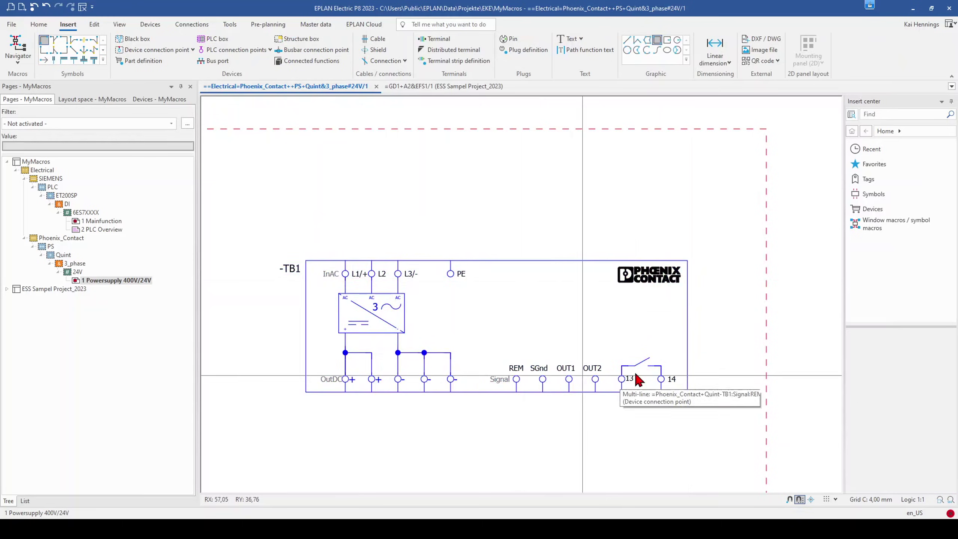
# Step: Open the macro box properties and set its macro name to QuintPower4 in the Phoenix Contact folder
pyautogui.scroll(-1, 526, 412)
pyautogui.scroll(-1, 505, 409)
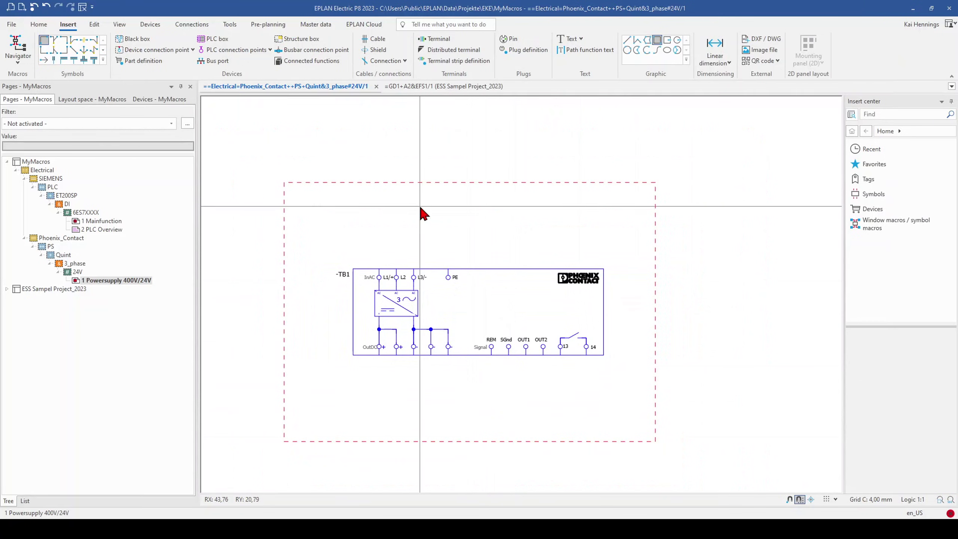
pyautogui.click(421, 183)
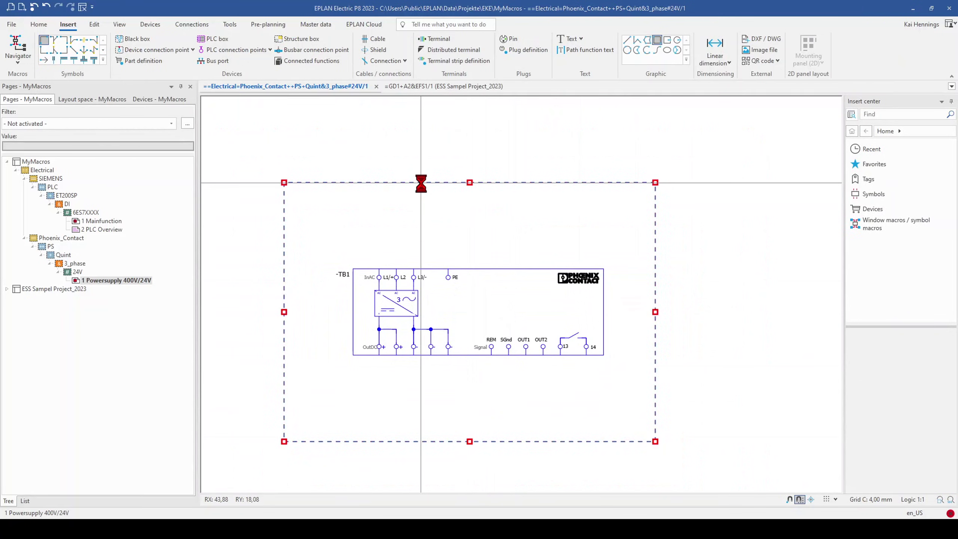
pyautogui.click(268, 105)
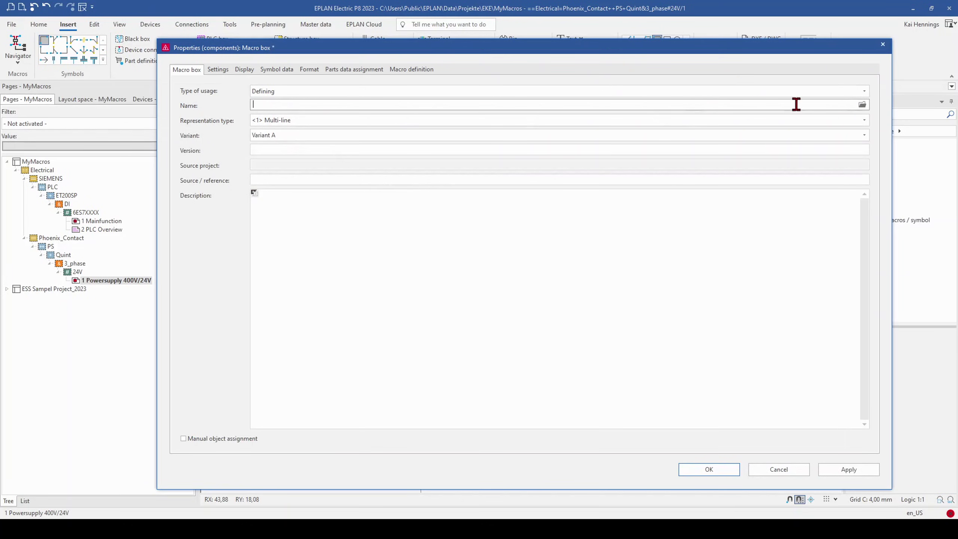
pyautogui.click(862, 104)
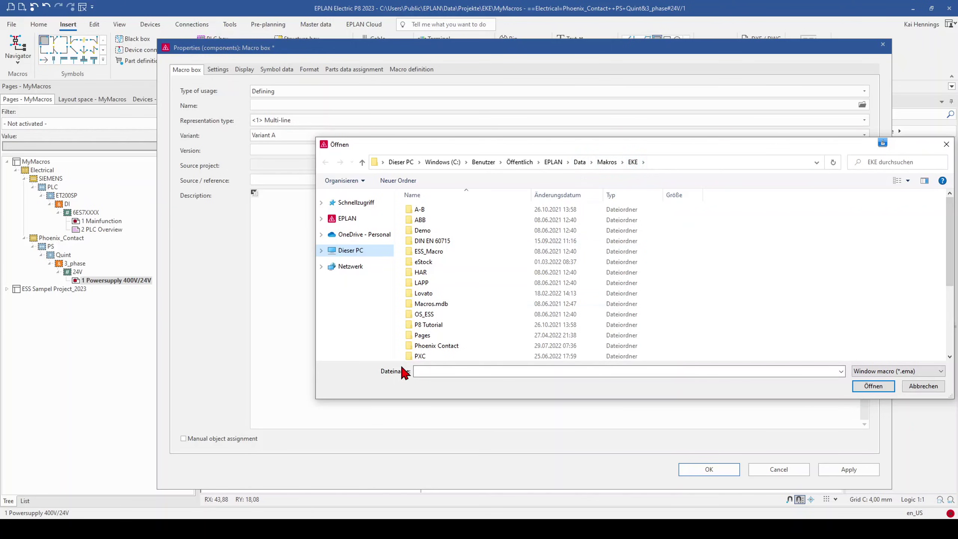
pyautogui.doubleClick(427, 347)
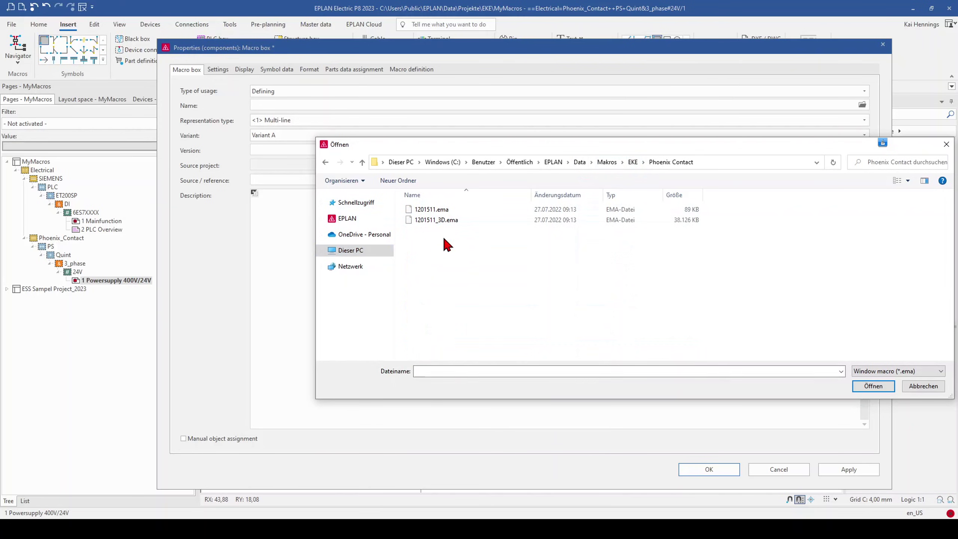
pyautogui.click(446, 369)
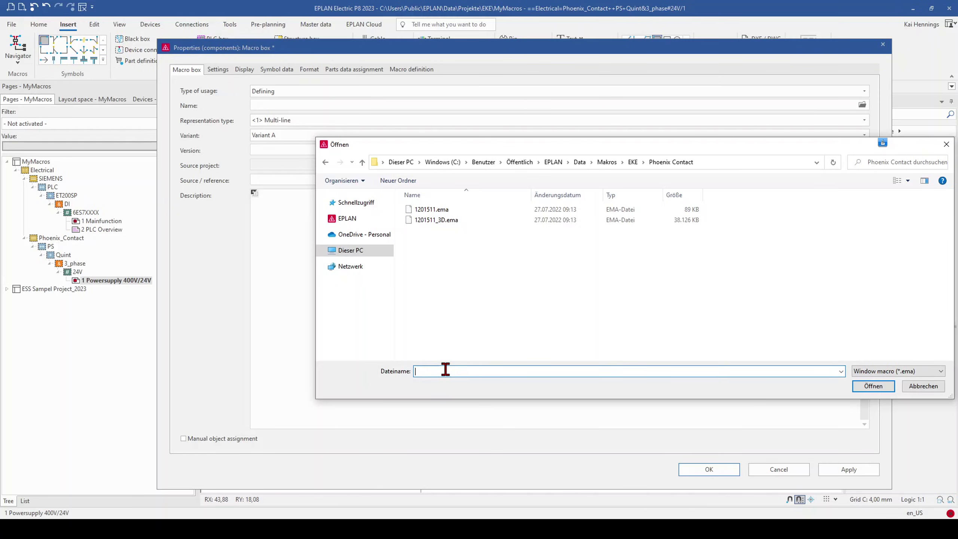
pyautogui.write('QuintPo')
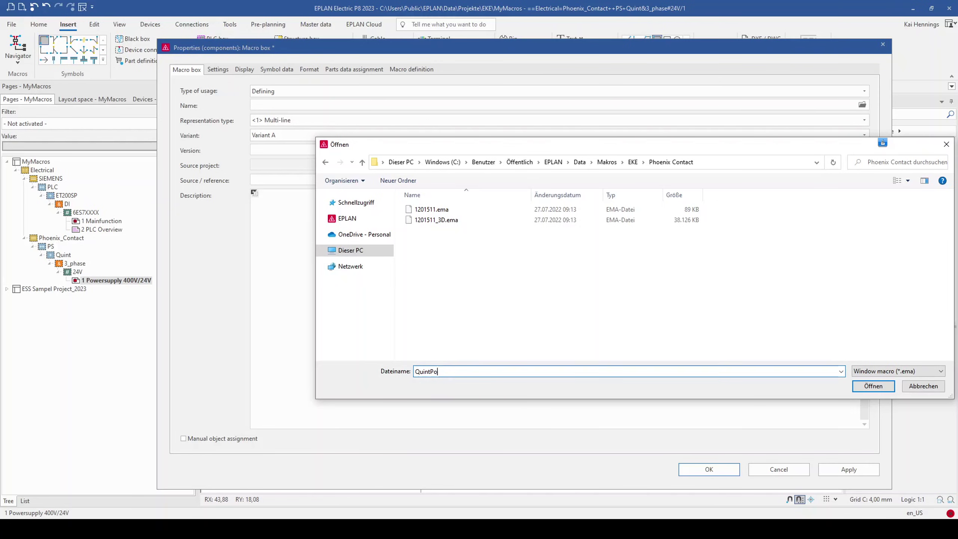
pyautogui.write('wer4')
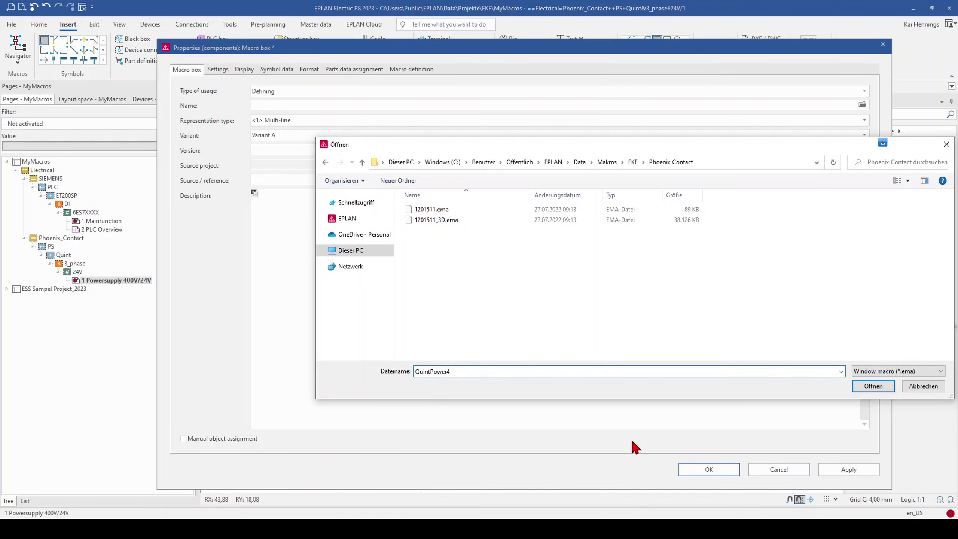
pyautogui.click(872, 386)
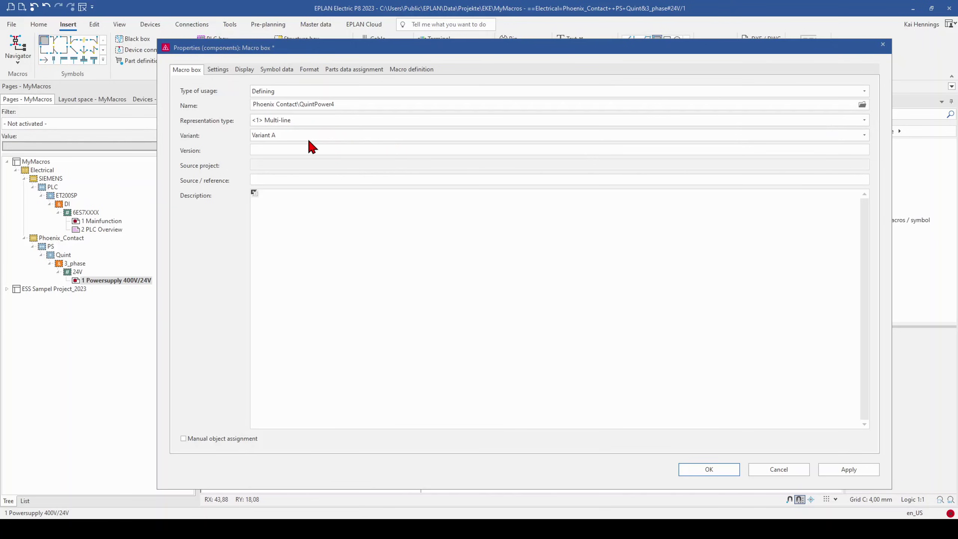
# Step: Review the macro box's variant and type-of-usage options, keeping Variant A and Defining
pyautogui.click(863, 135)
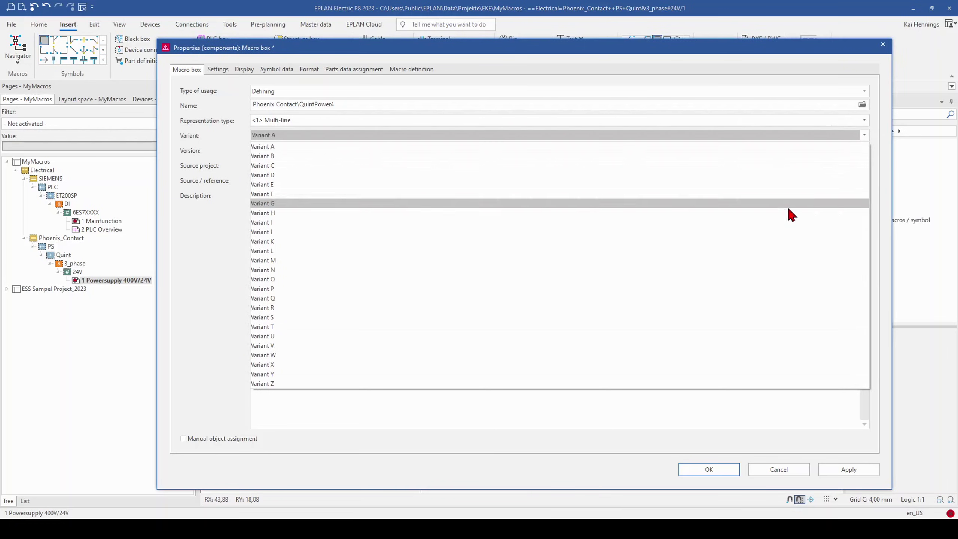
pyautogui.click(498, 115)
pyautogui.click(332, 214)
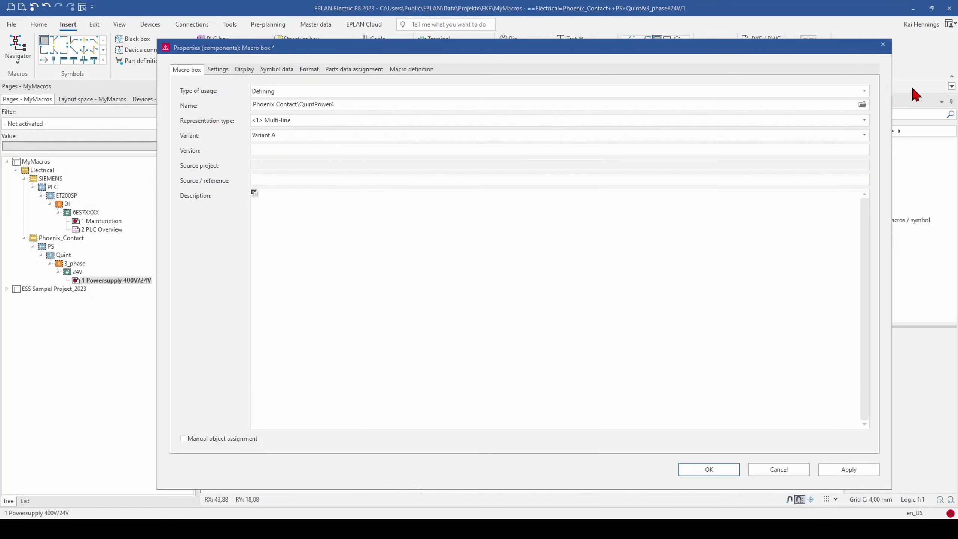
pyautogui.click(864, 92)
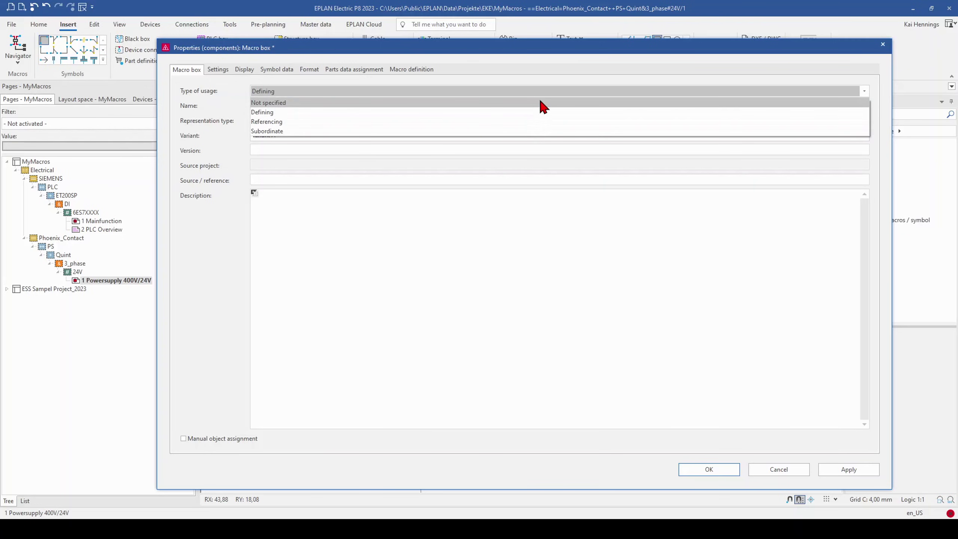
pyautogui.click(539, 113)
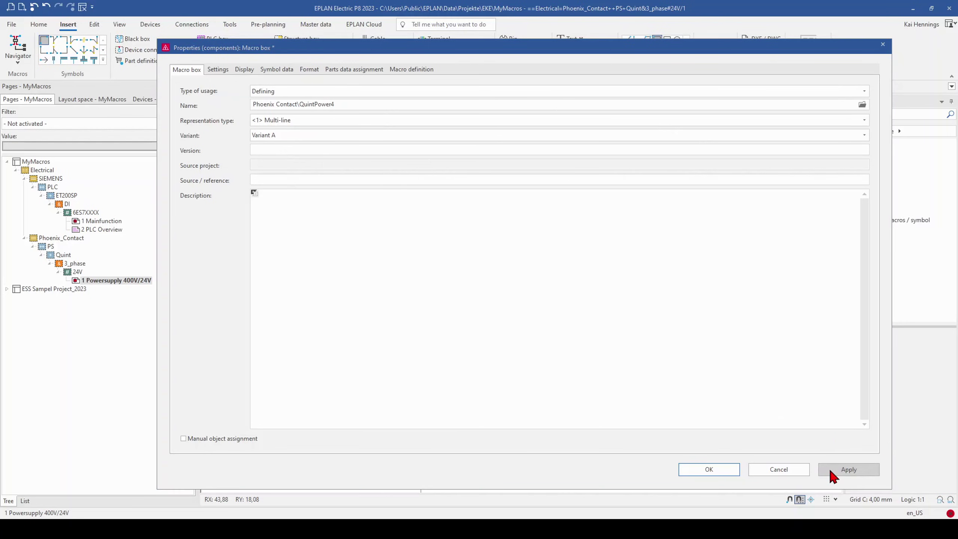
# Step: Accept the macro box properties and automatically generate the macro from the Powersupply 400V/24V page, overwriting existing macros
pyautogui.click(715, 466)
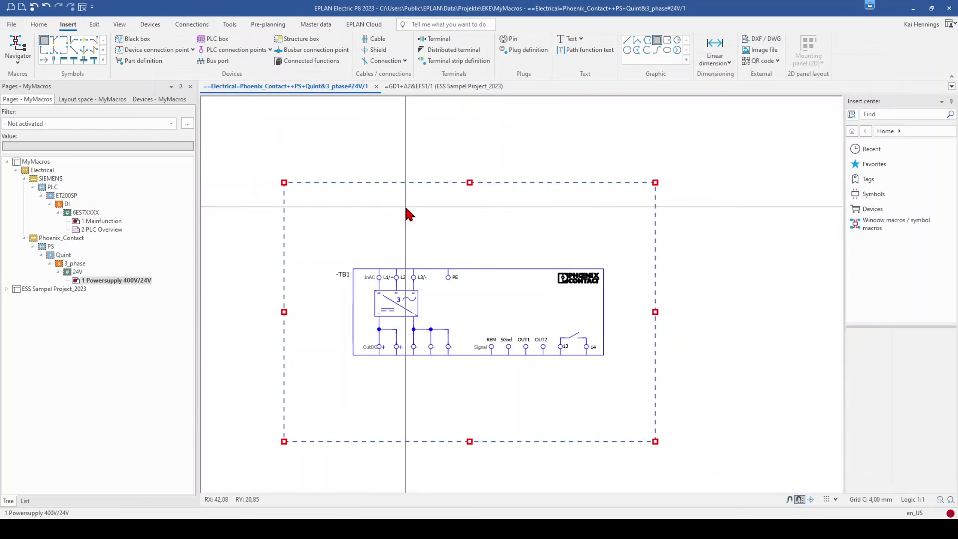
pyautogui.click(410, 215)
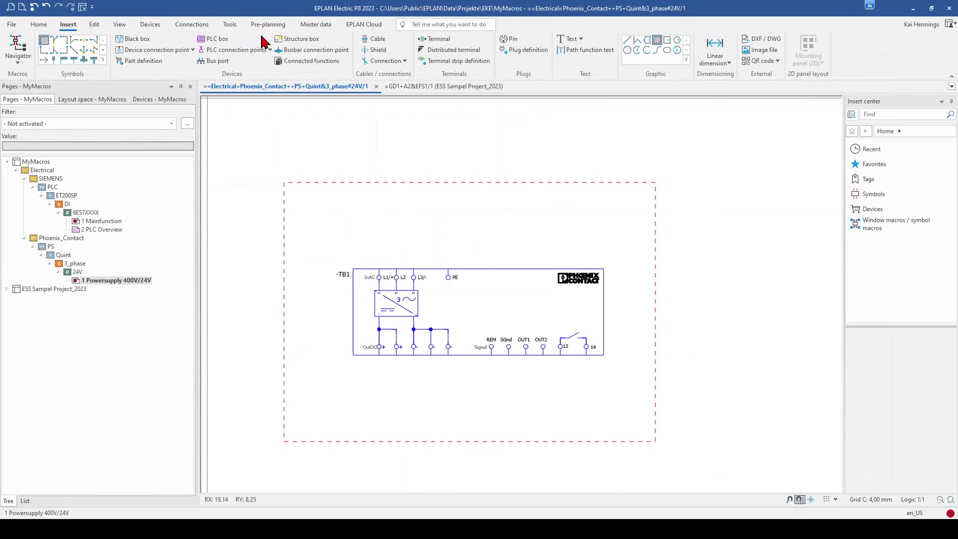
pyautogui.click(323, 25)
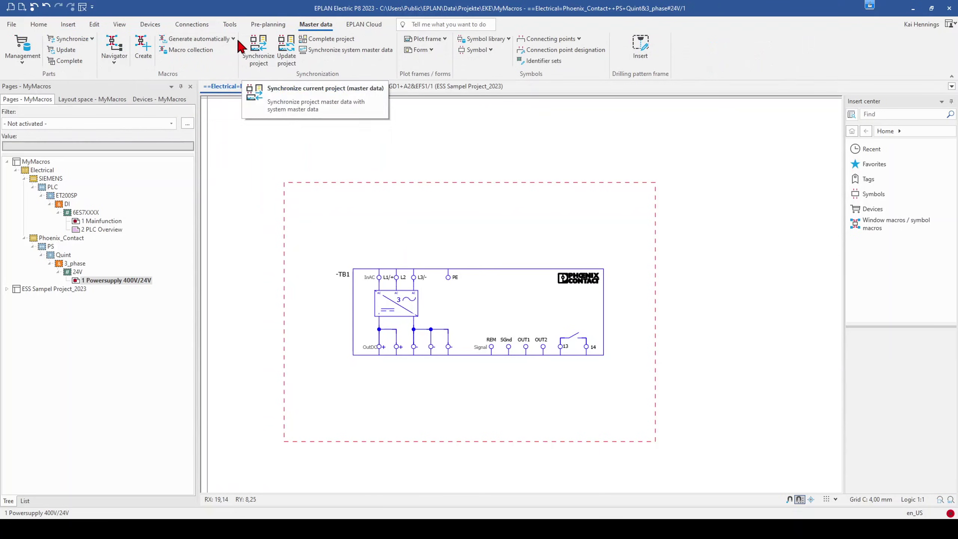
pyautogui.click(195, 39)
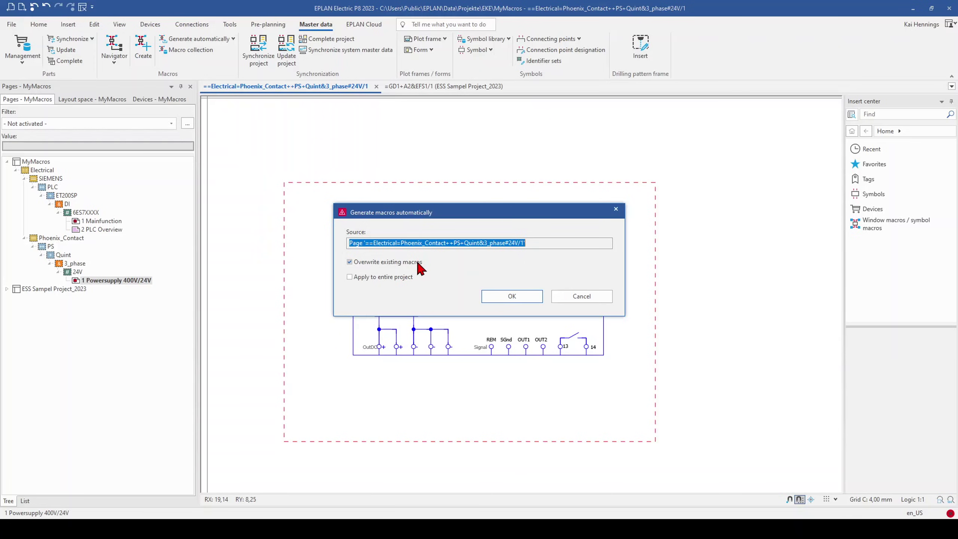
pyautogui.click(513, 297)
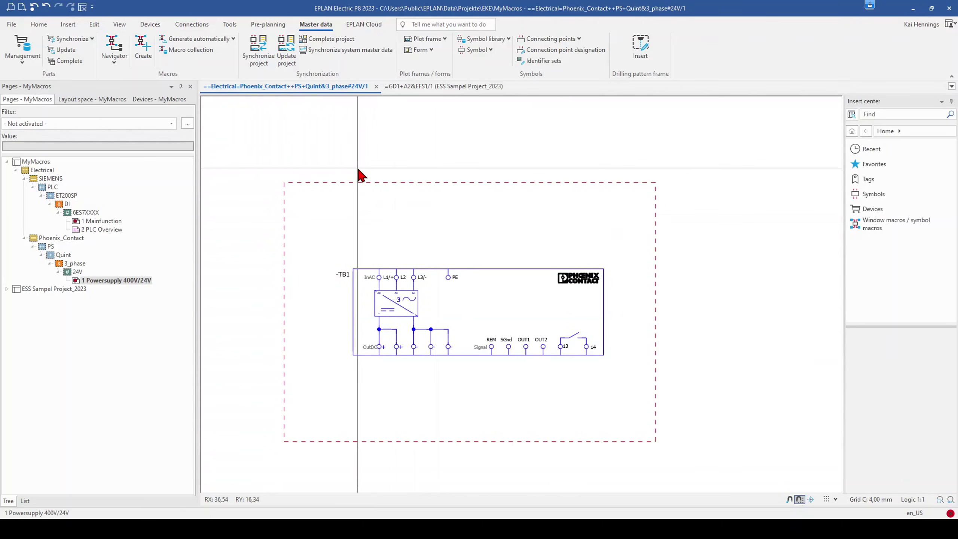
# Step: Check in ESS Sampel Project_2023's general graphical editing settings whether macro boxes are also inserted
pyautogui.click(430, 87)
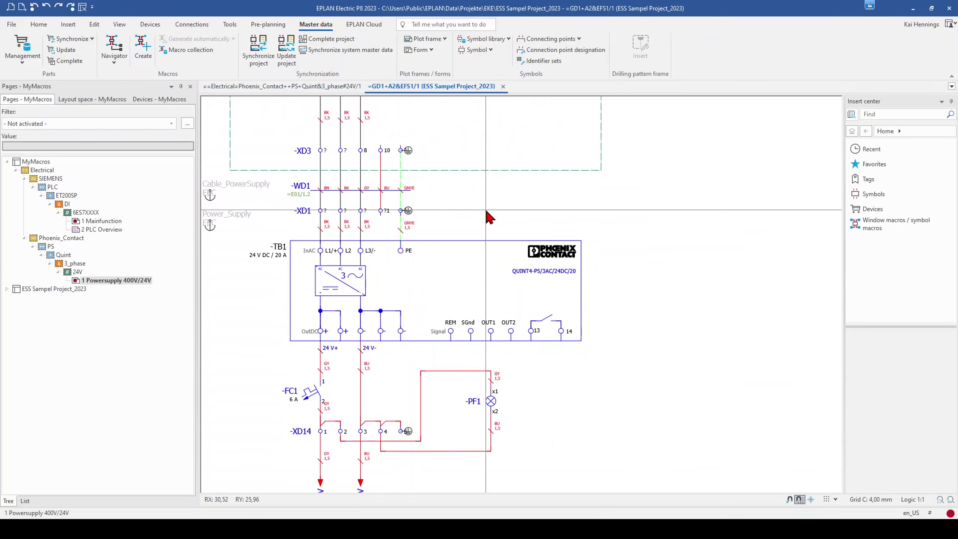
pyautogui.click(11, 24)
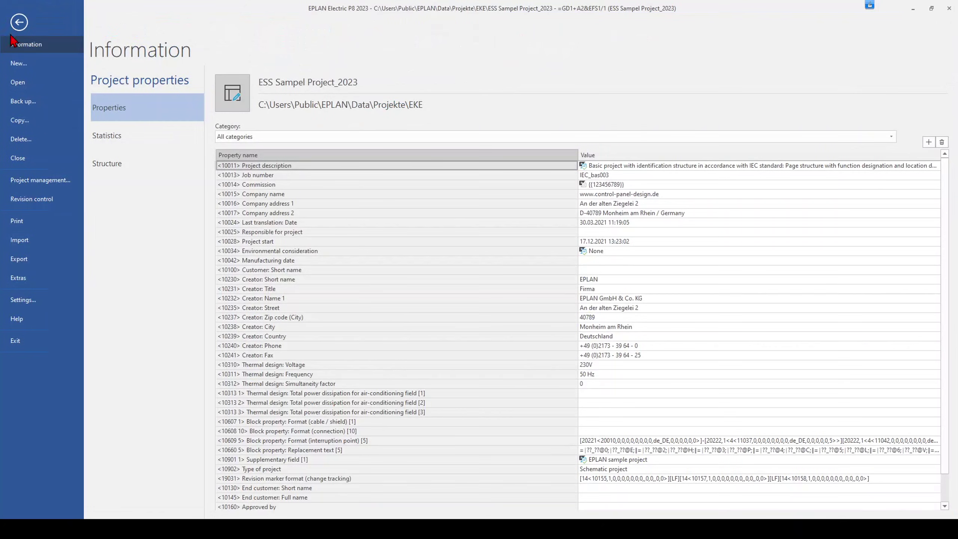
pyautogui.click(55, 297)
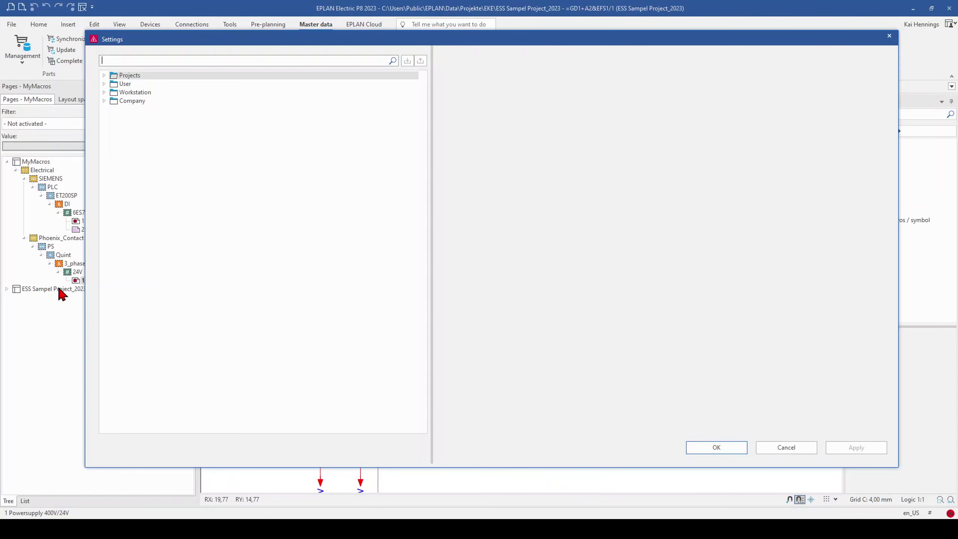
pyautogui.click(130, 76)
pyautogui.click(105, 75)
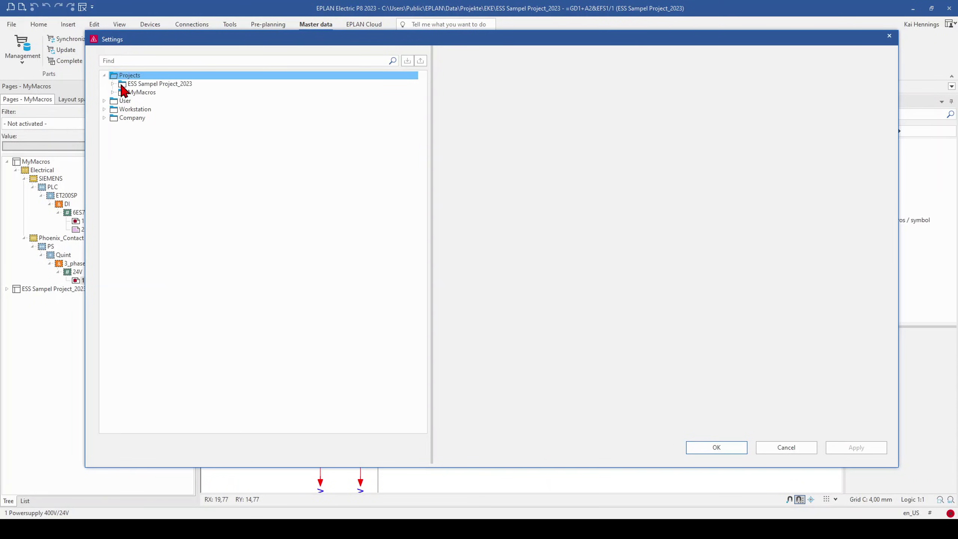
pyautogui.click(120, 86)
pyautogui.click(113, 85)
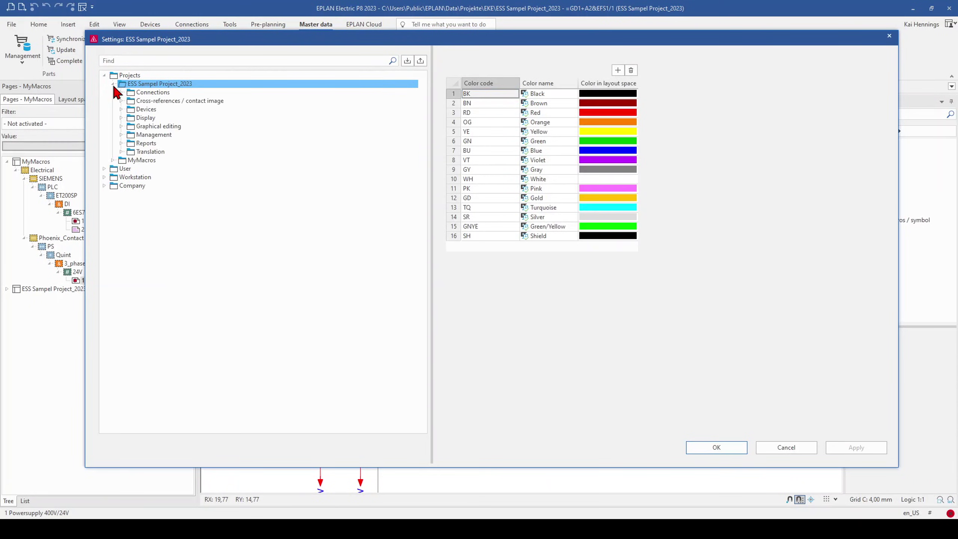
pyautogui.doubleClick(123, 127)
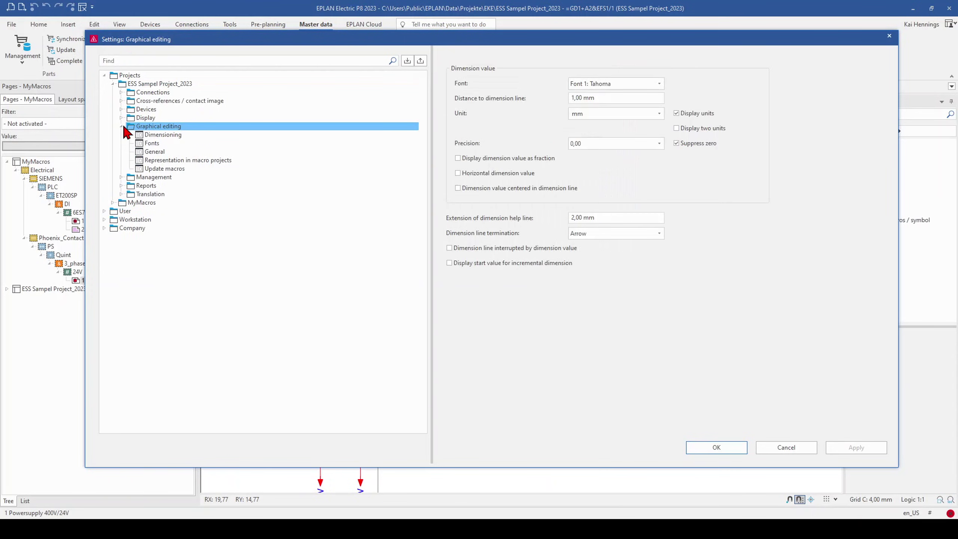
pyautogui.click(158, 152)
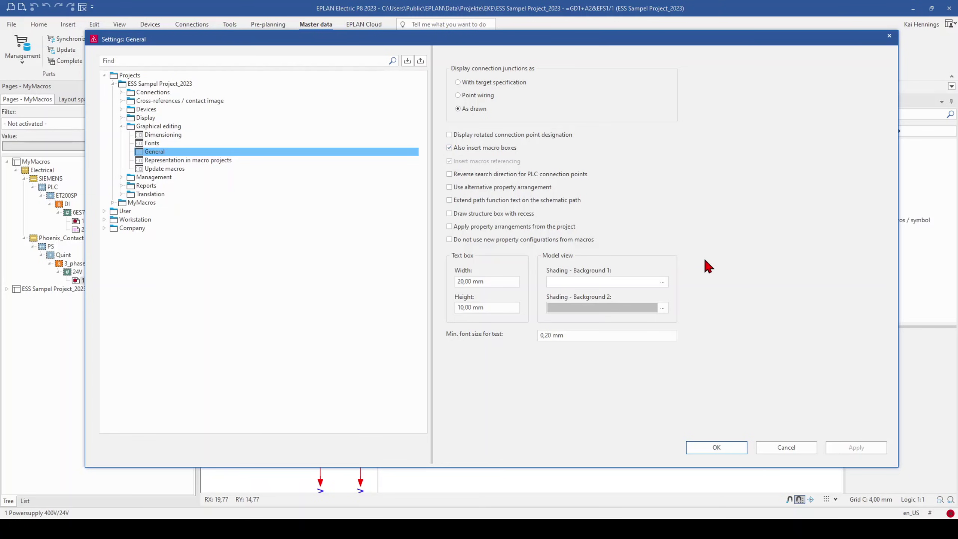
pyautogui.click(716, 447)
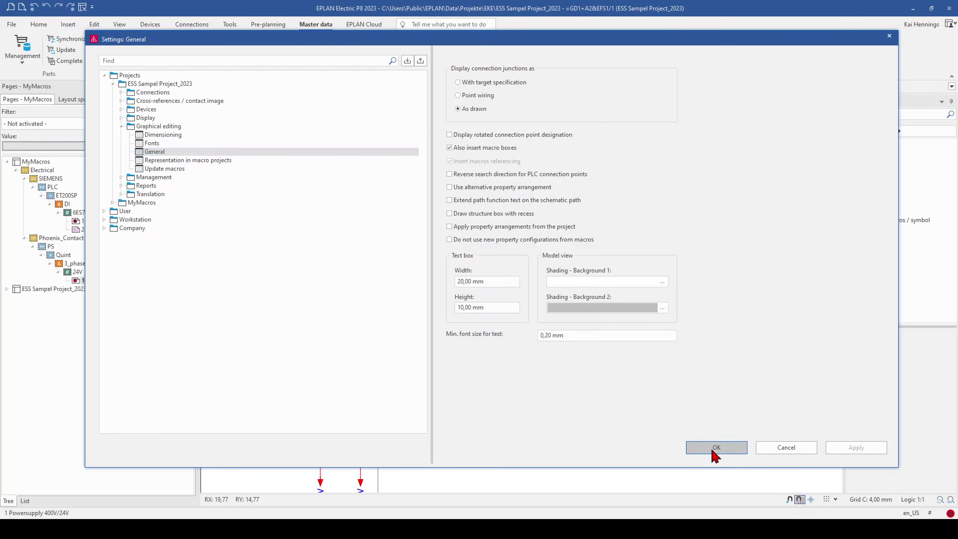
# Step: Search the Insert center for "quint" and expand the window macro results
pyautogui.scroll(-2, 601, 226)
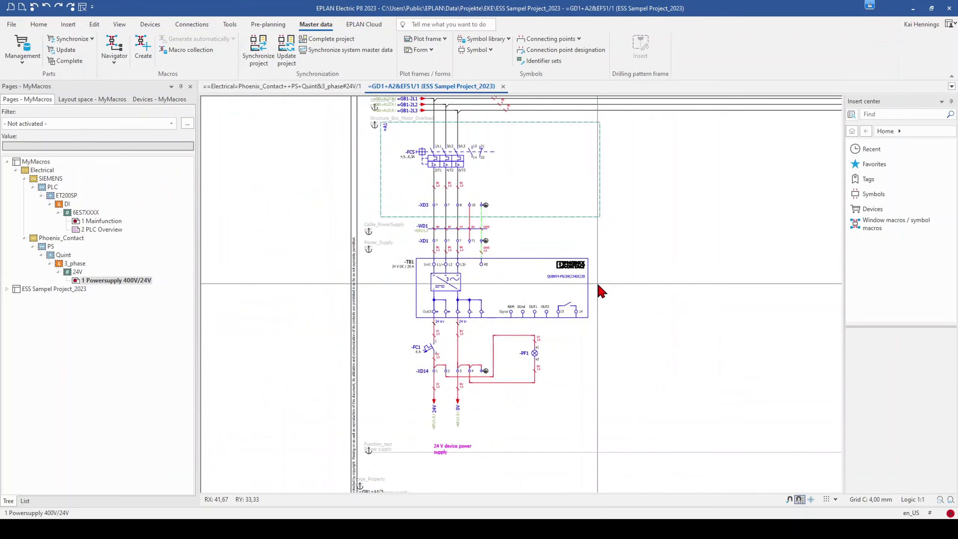
pyautogui.moveTo(680, 306); pyautogui.dragTo(552, 299, button='middle')
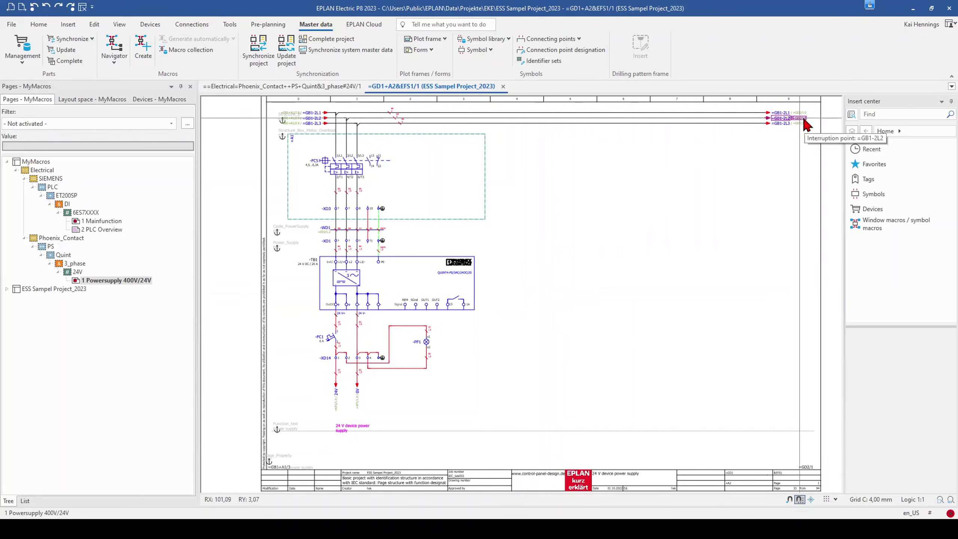
pyautogui.click(872, 113)
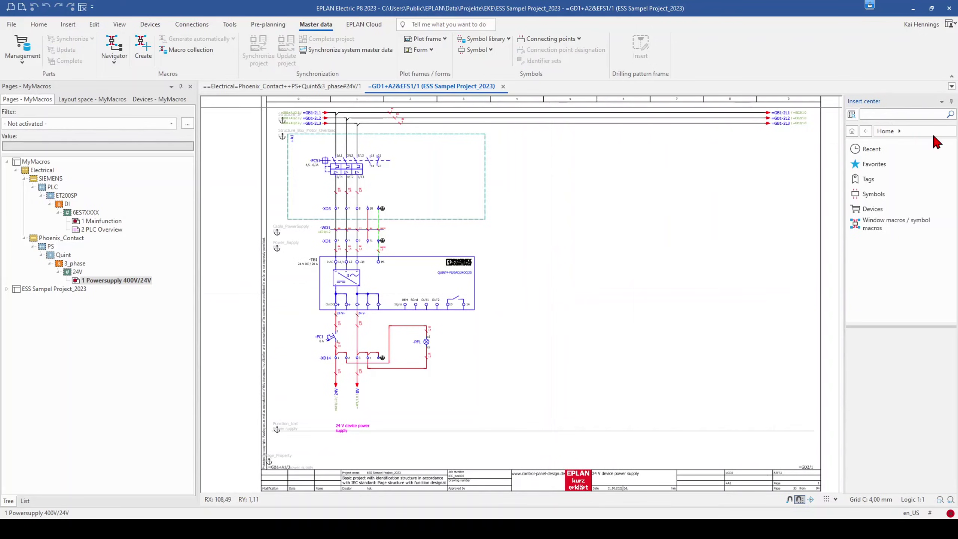
pyautogui.write('quint')
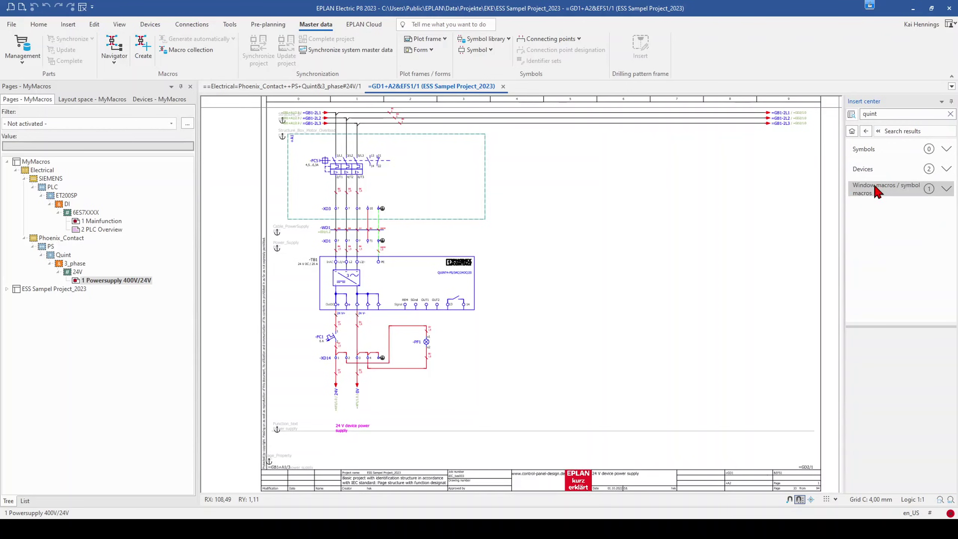
pyautogui.click(947, 189)
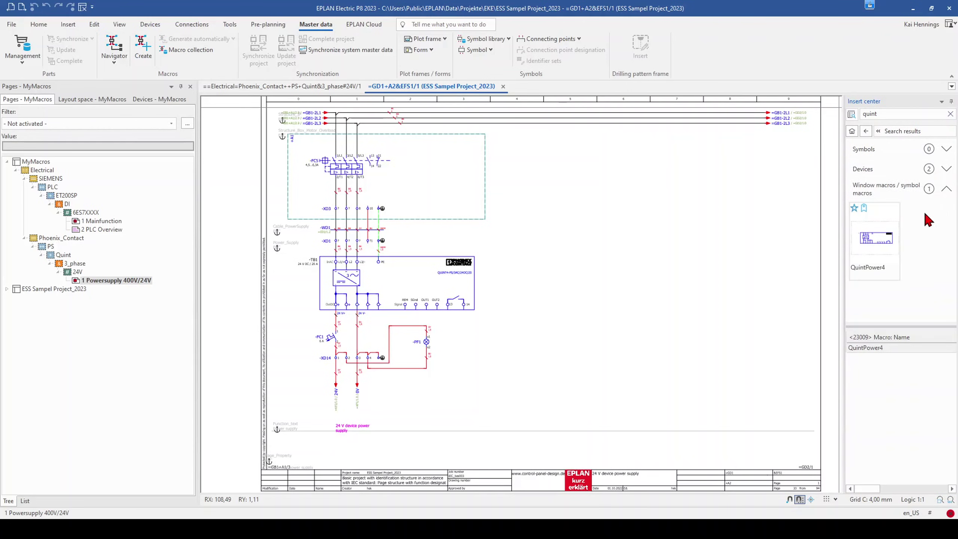
# Step: Insert the QuintPower4 macro beside the existing power supply -TB1, numbering it with the Identifier + counter format
pyautogui.click(882, 249)
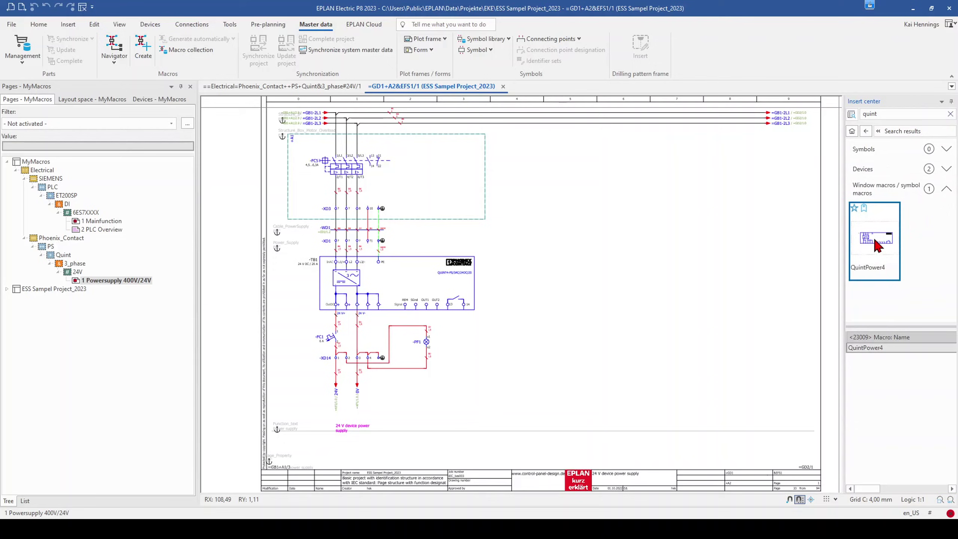
pyautogui.doubleClick(870, 245)
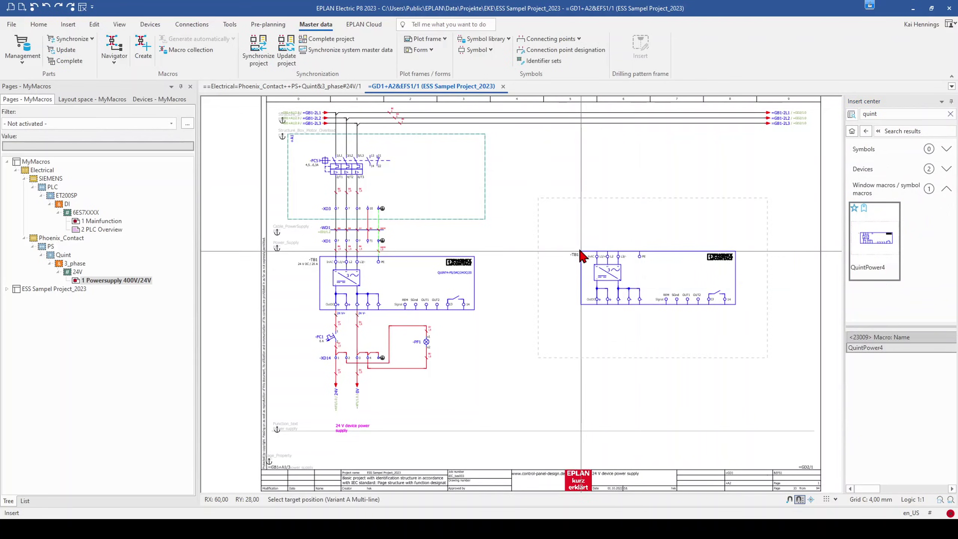
pyautogui.click(571, 258)
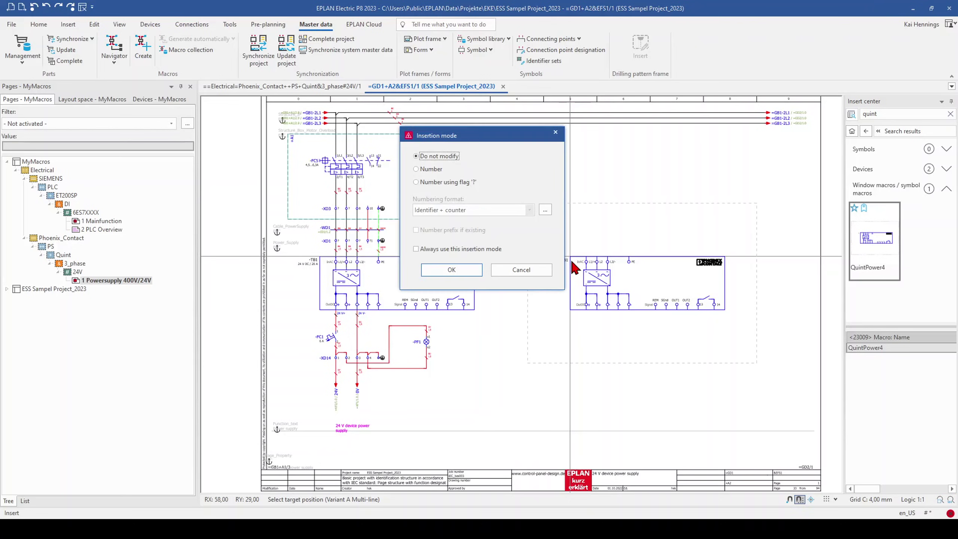
pyautogui.click(437, 169)
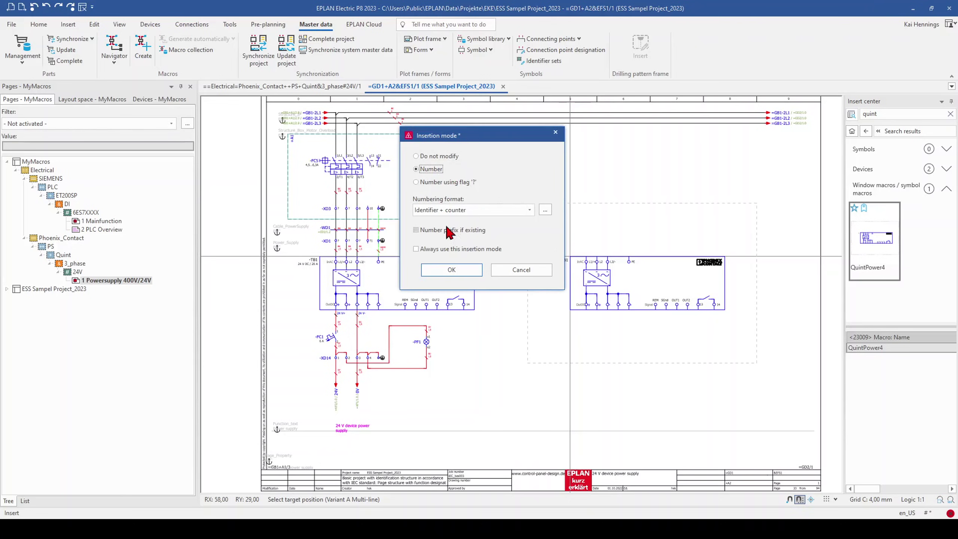
pyautogui.click(451, 270)
pyautogui.press('Escape')
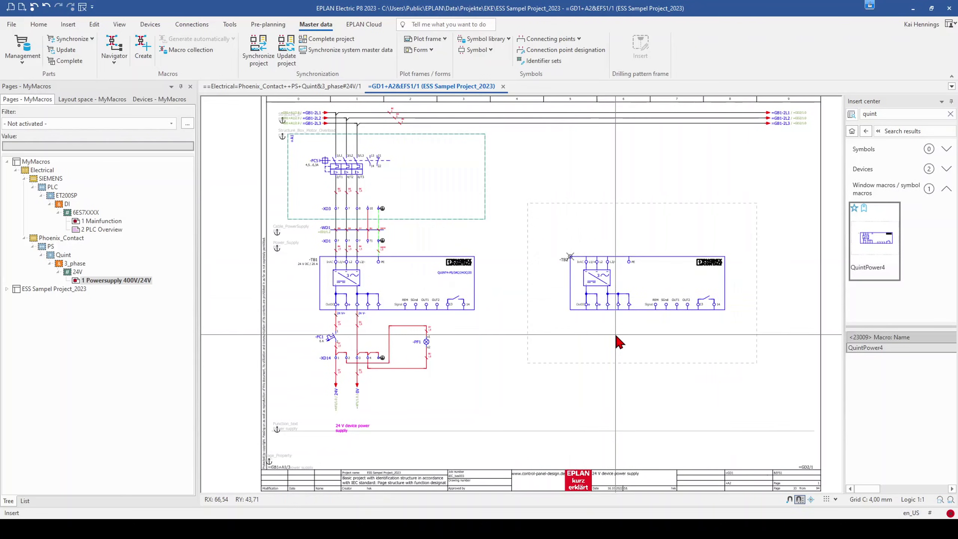
pyautogui.scroll(2, 617, 337)
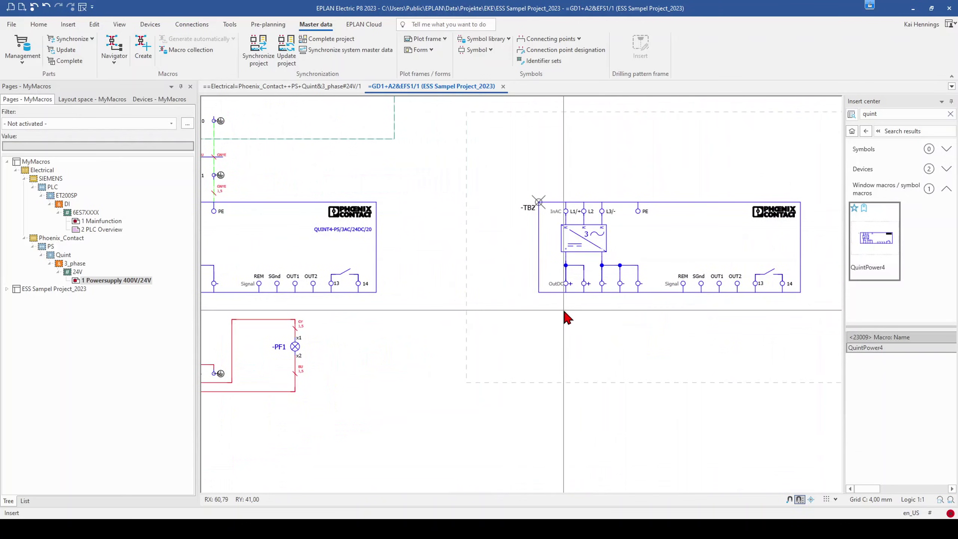
pyautogui.scroll(-1, 565, 313)
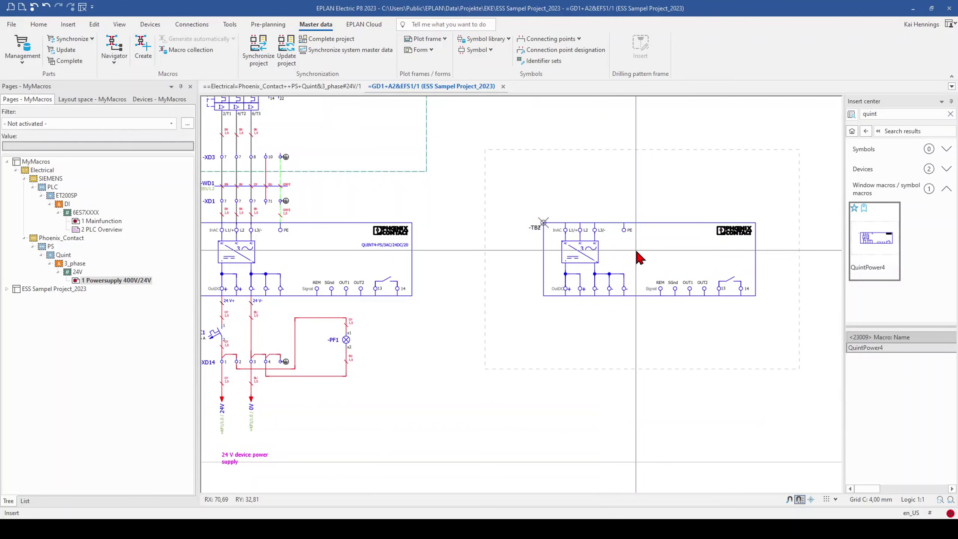
# Step: Draw a circle near the center of power supply -TB1 on the Phoenix Contact macro page
pyautogui.click(277, 86)
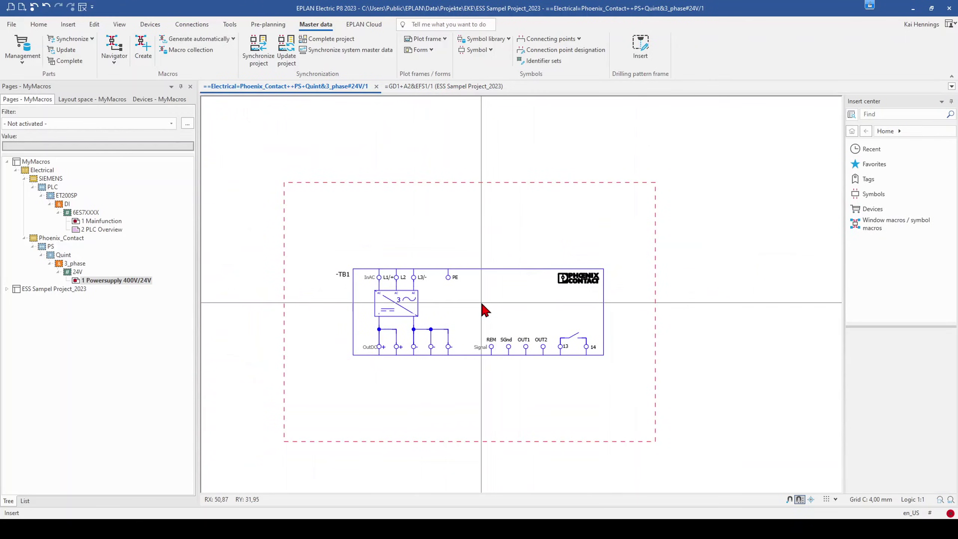
pyautogui.scroll(2, 486, 311)
pyautogui.hotkey('ctrl', 'a')
pyautogui.click(476, 392)
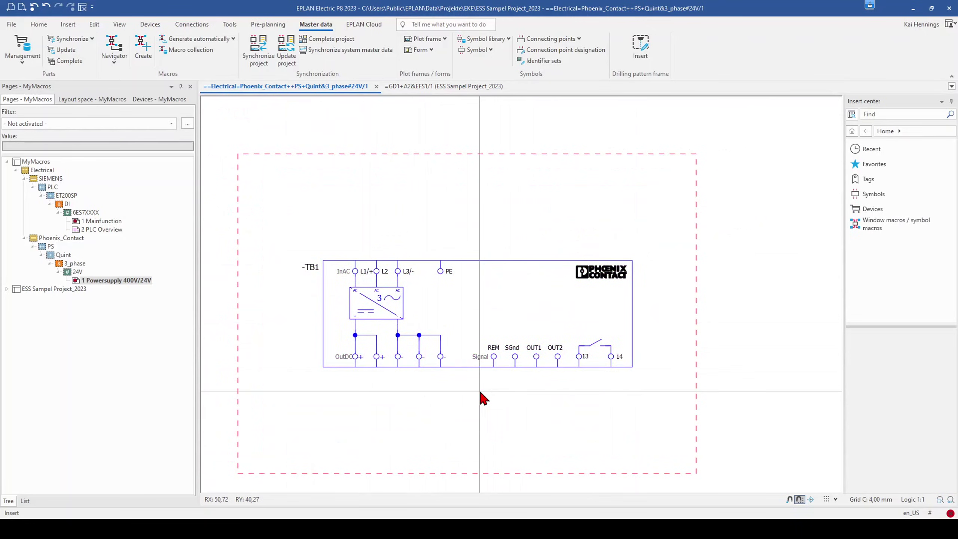
pyautogui.click(69, 25)
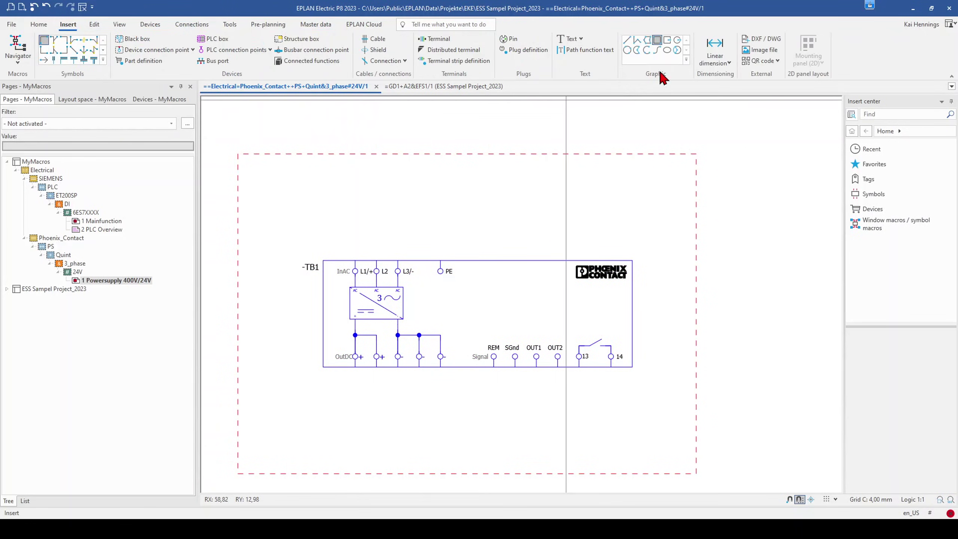
pyautogui.click(678, 40)
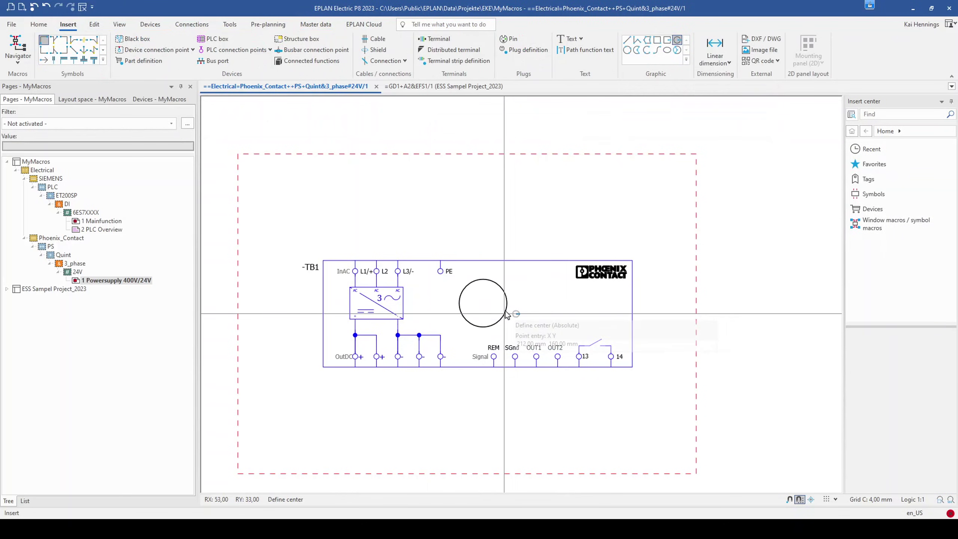
pyautogui.press('Escape')
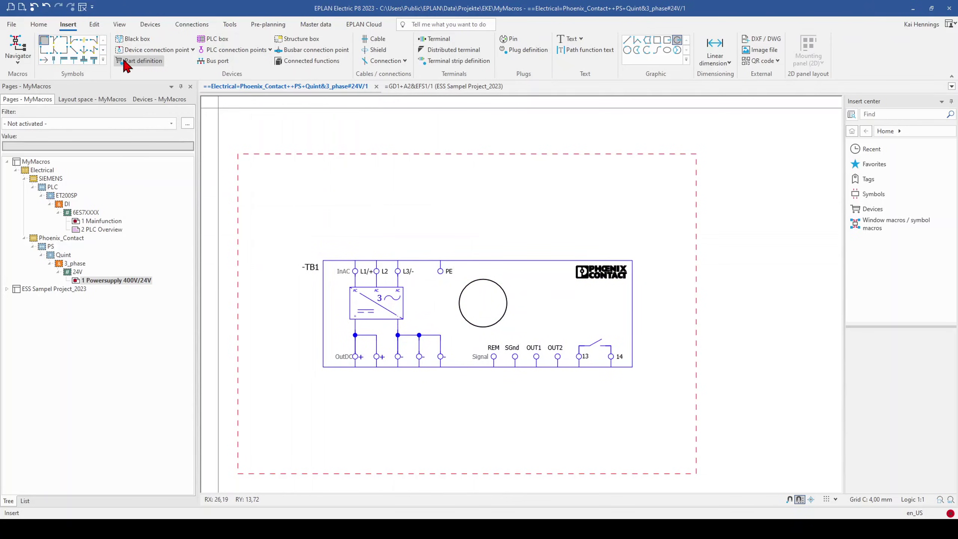
# Step: Regenerate the macro automatically from the modified Powersupply 400V/24V page, overwriting the existing macro
pyautogui.click(315, 25)
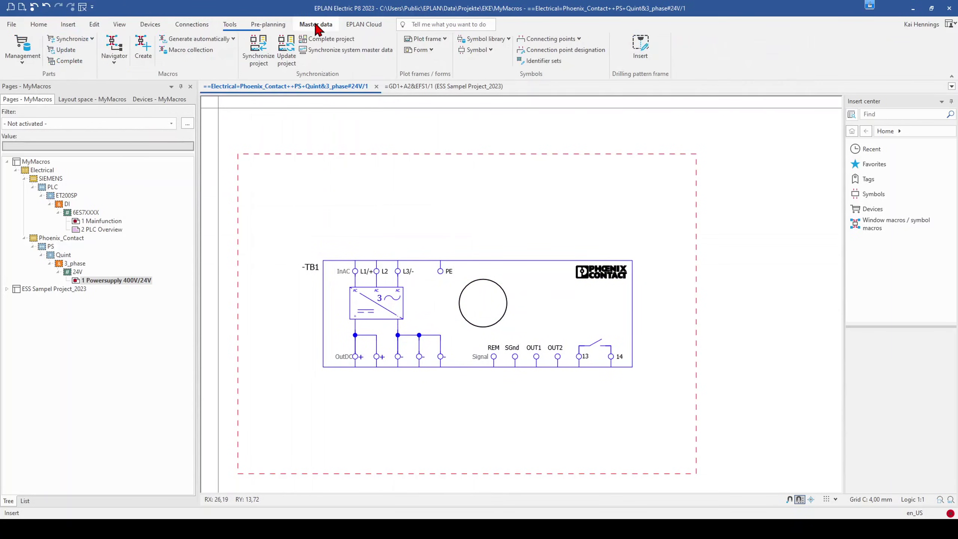
pyautogui.click(212, 39)
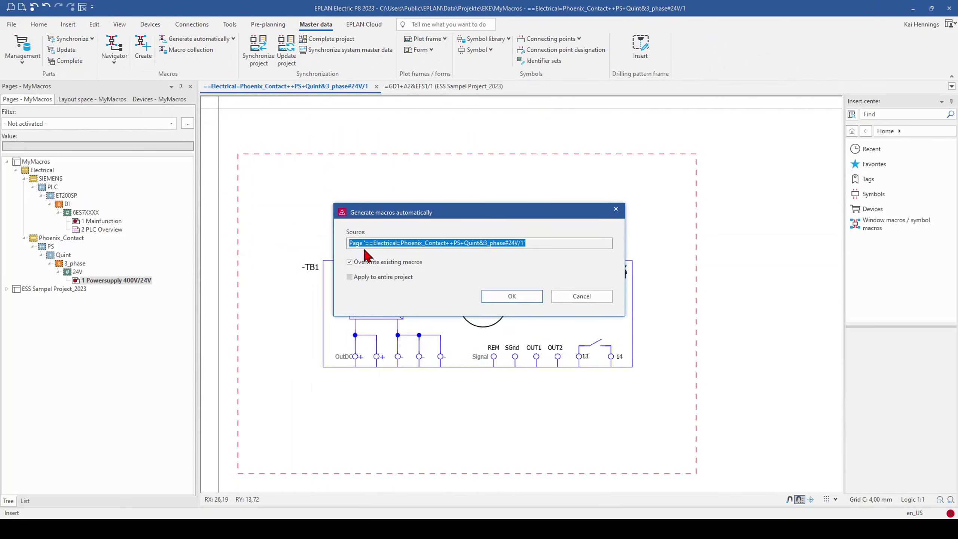
pyautogui.click(511, 296)
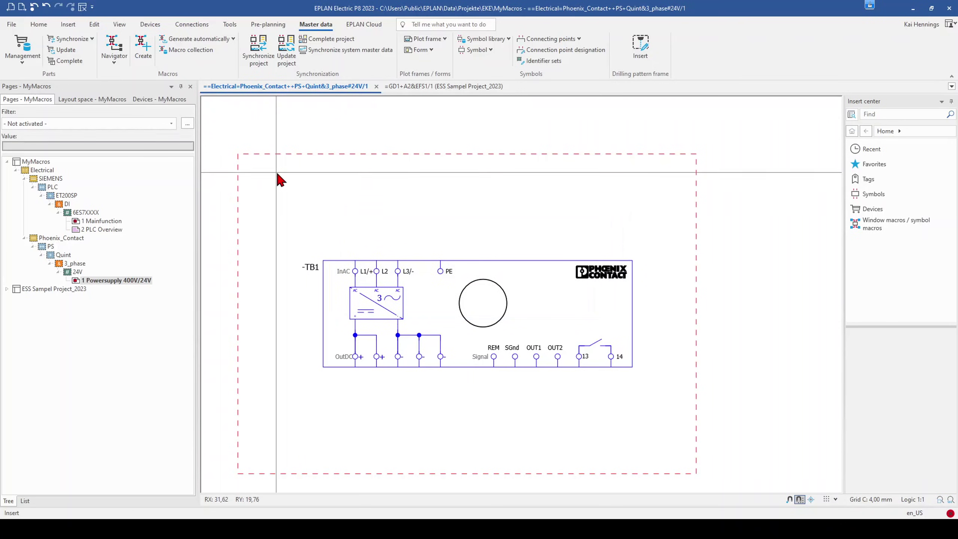
# Step: Update the macro box around power supply -TB2 on the ESS Sampel Project_2023 page, using the Default settings
pyautogui.click(422, 86)
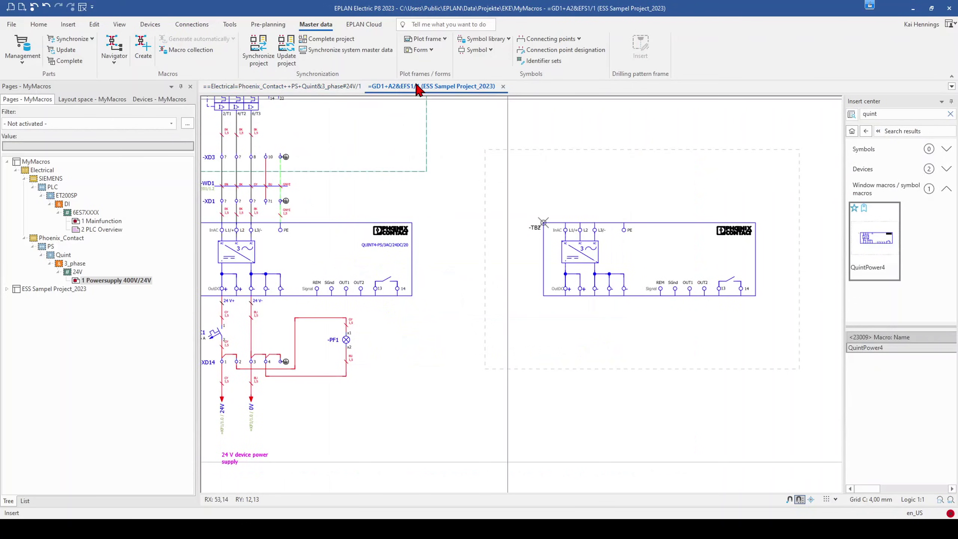
pyautogui.moveTo(605, 351); pyautogui.dragTo(507, 380, button='middle')
pyautogui.rightClick(490, 177)
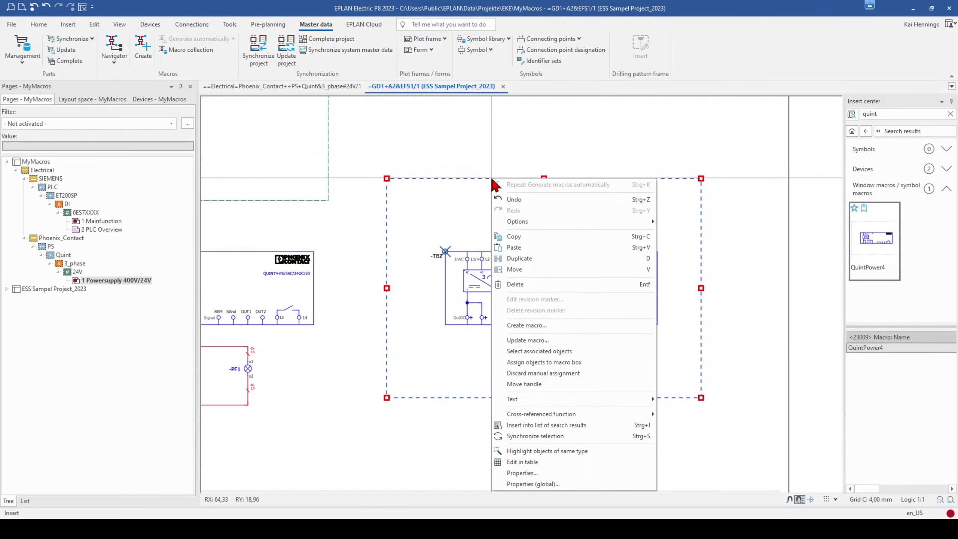
pyautogui.click(527, 341)
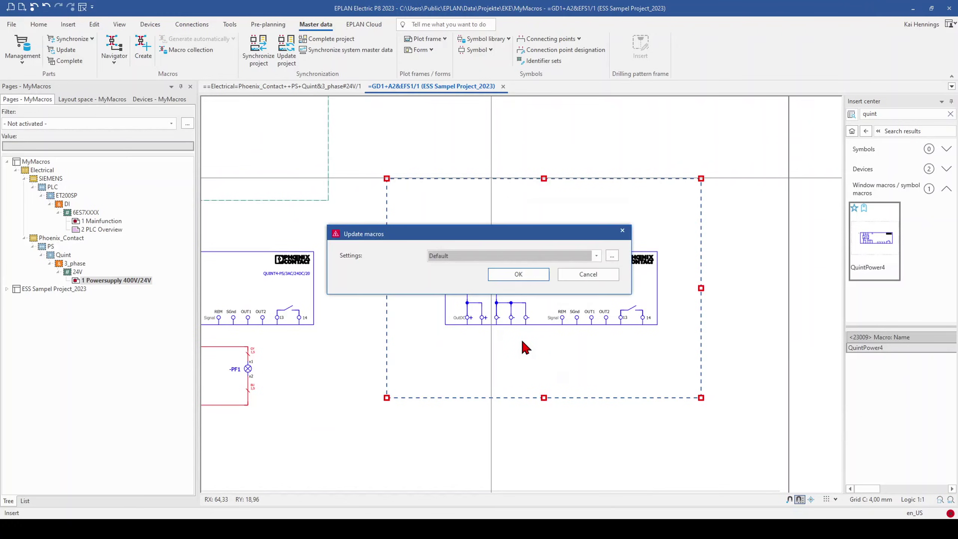
pyautogui.click(519, 274)
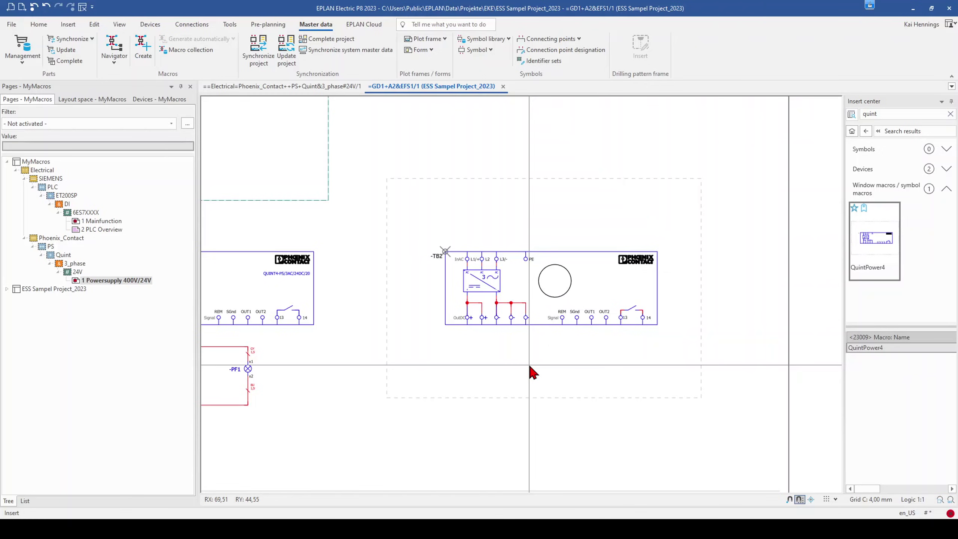
# Step: Search the parts management for "quint" and select the power supply unit PXC.2904622
pyautogui.click(23, 45)
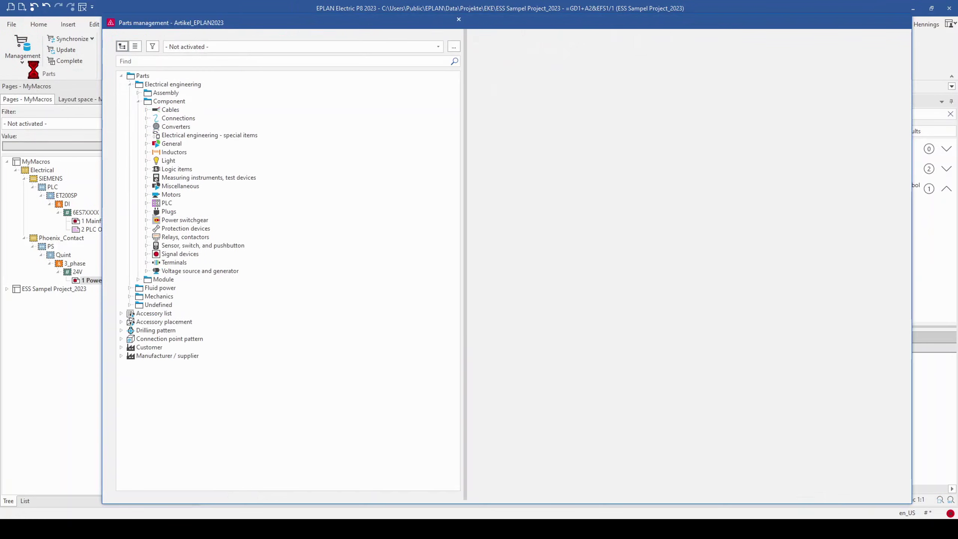
pyautogui.click(151, 61)
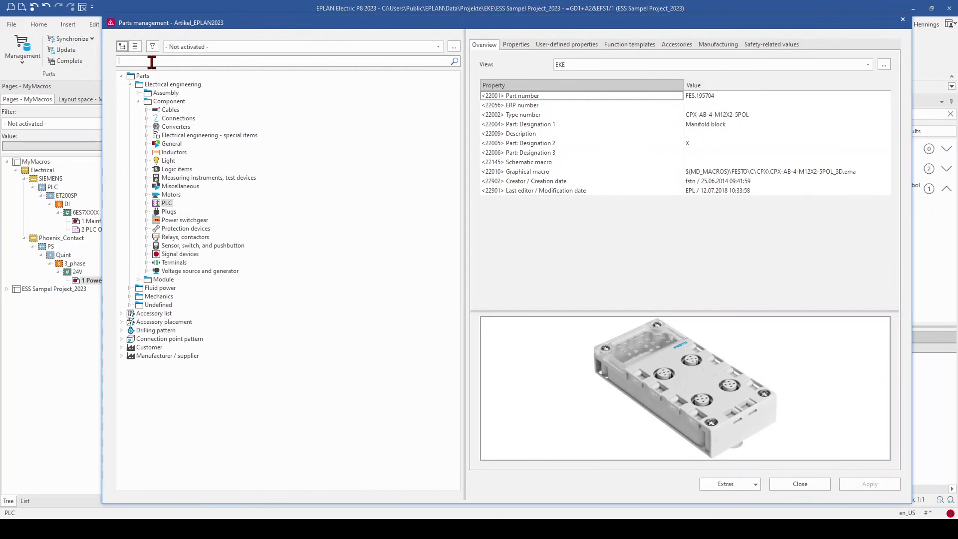
pyautogui.write('quint')
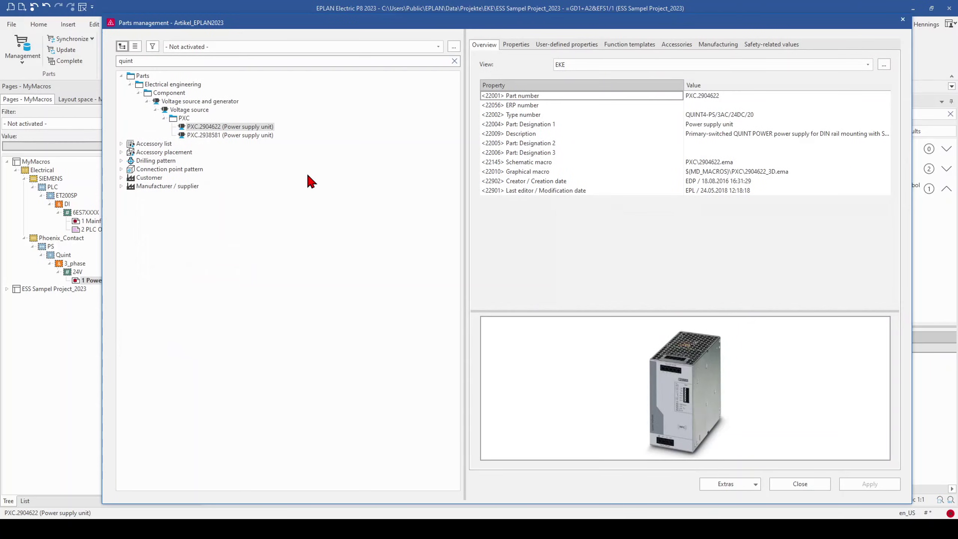
pyautogui.click(254, 135)
pyautogui.click(253, 127)
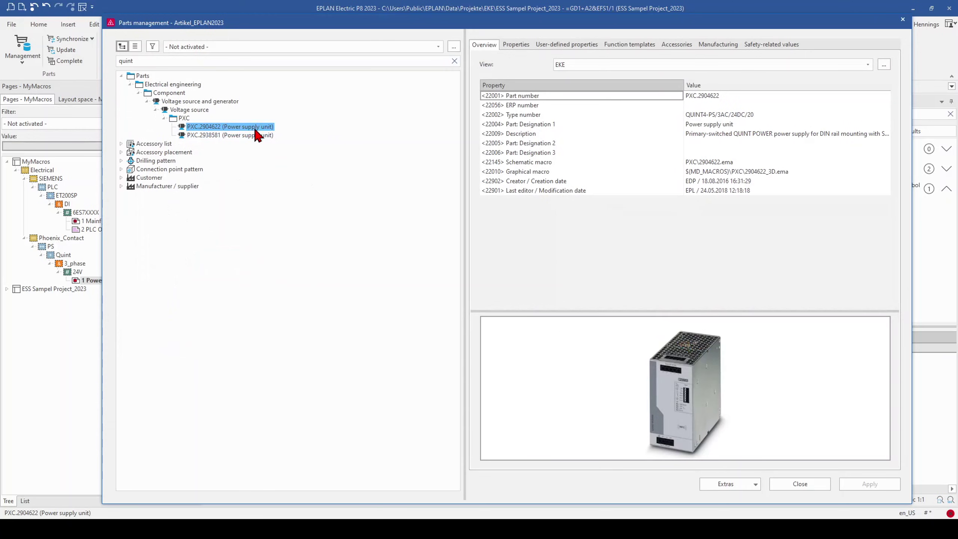
# Step: Assign QuintPower4.ema from the Phoenix Contact folder as the part's schematic macro, apply the change and close parts management
pyautogui.click(516, 44)
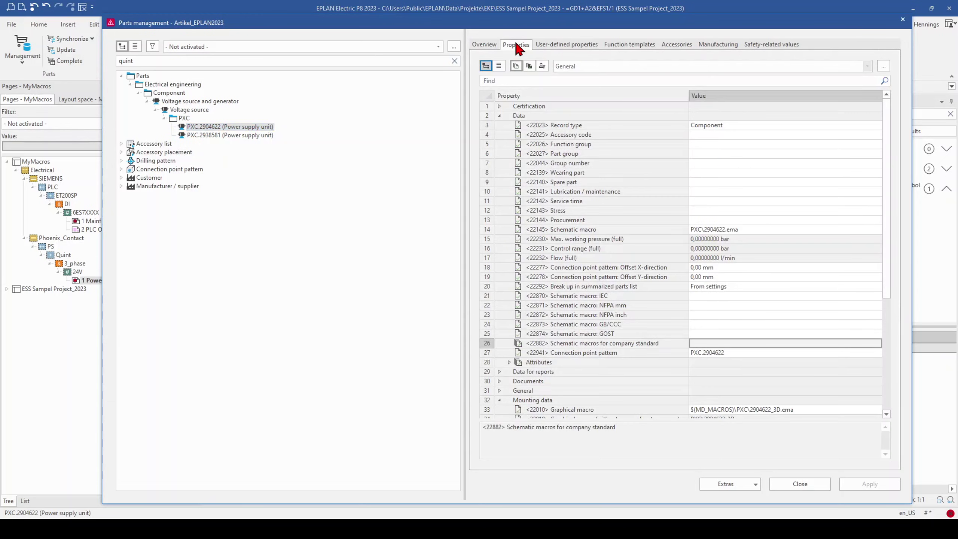
pyautogui.click(579, 231)
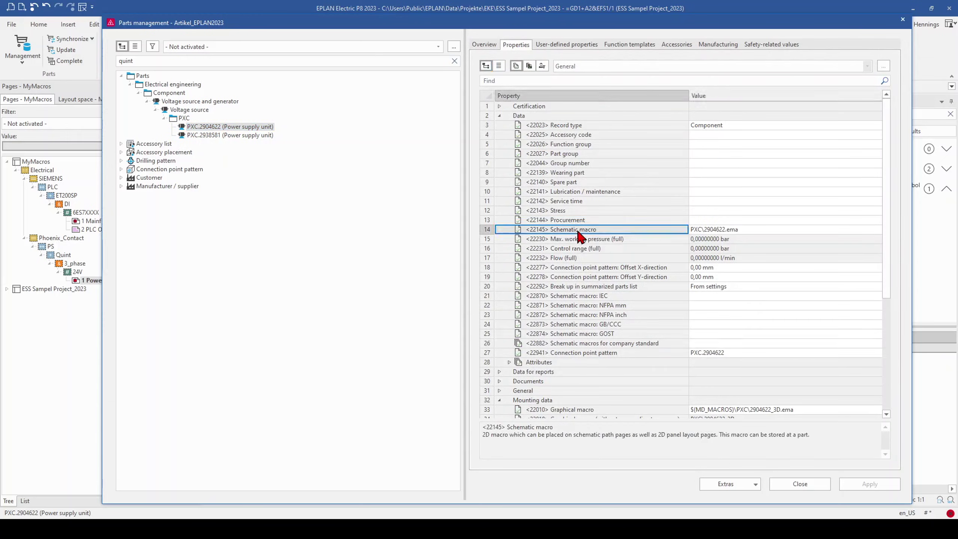
pyautogui.click(786, 231)
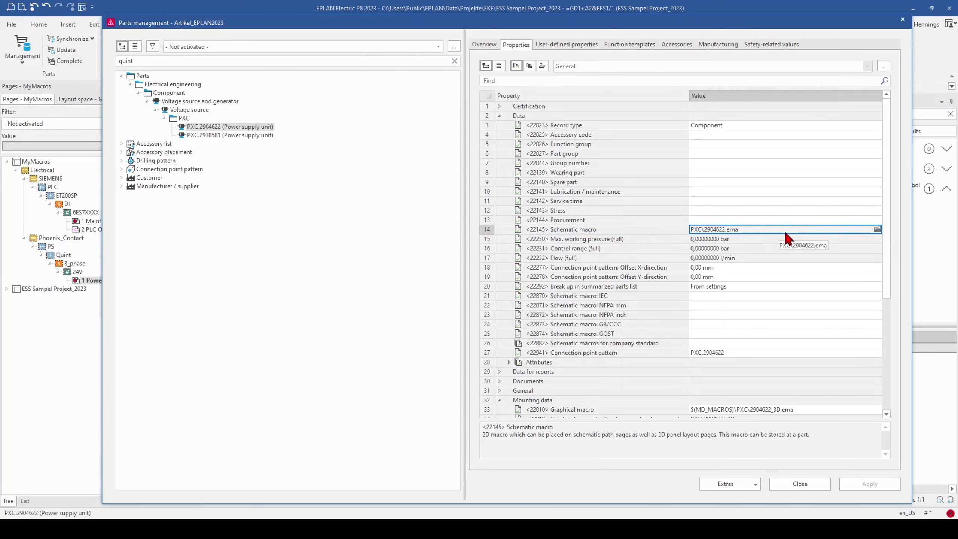
pyautogui.click(878, 229)
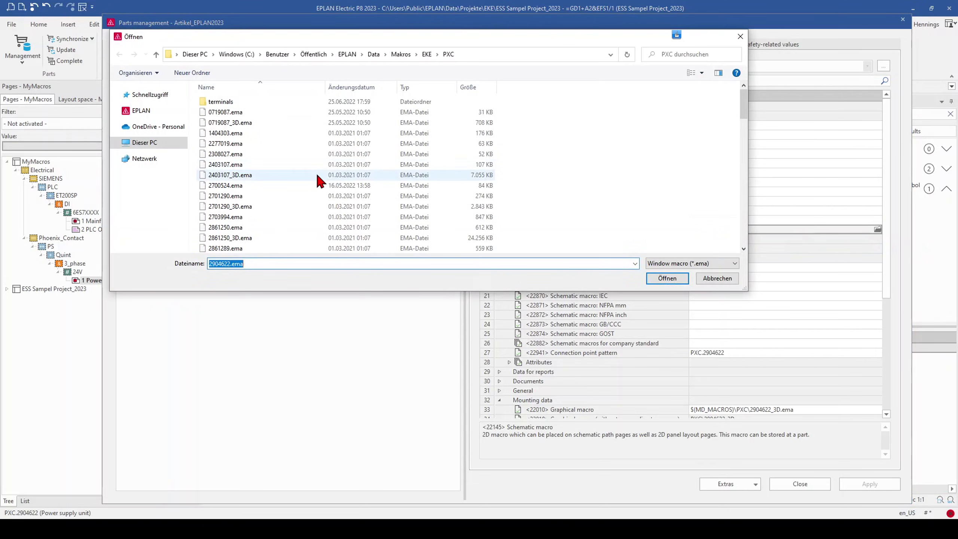
pyautogui.click(426, 54)
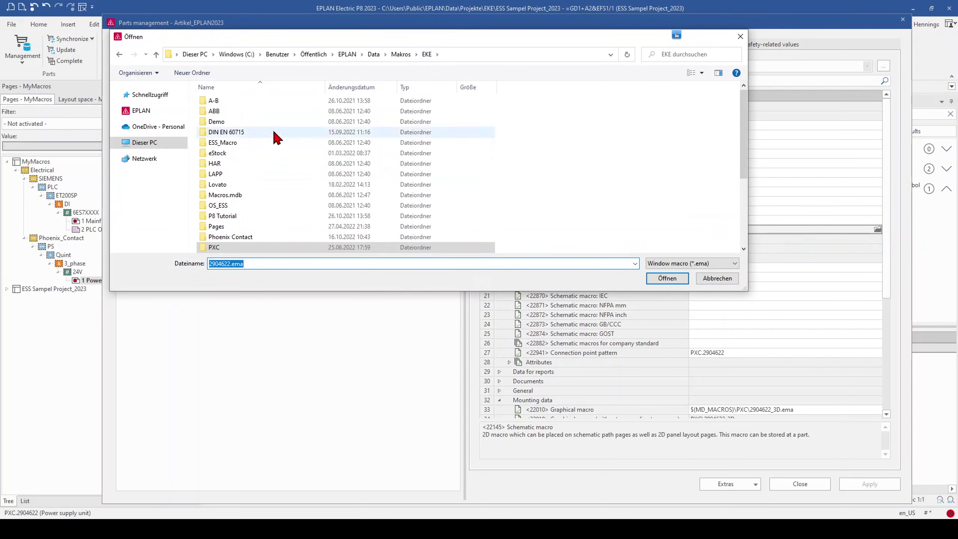
pyautogui.doubleClick(233, 237)
pyautogui.click(234, 125)
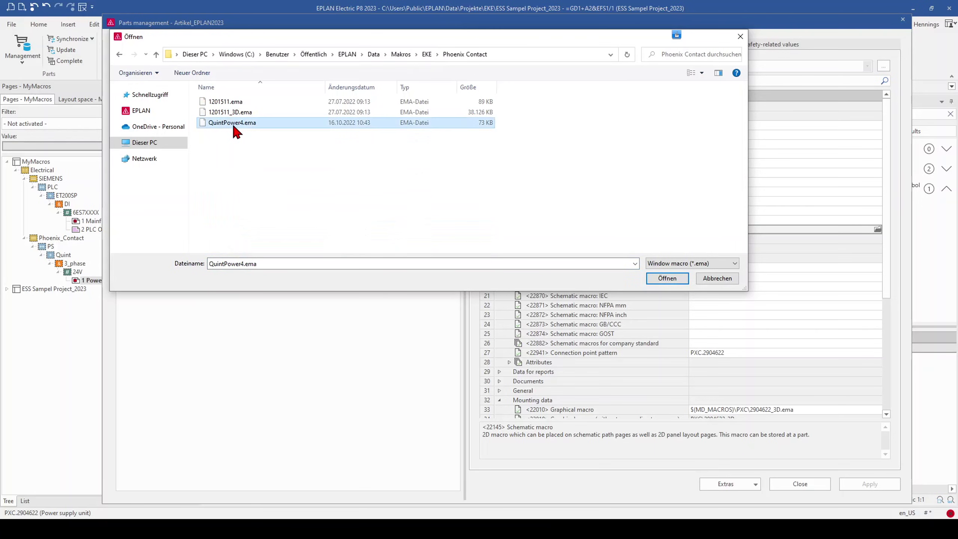
pyautogui.click(675, 278)
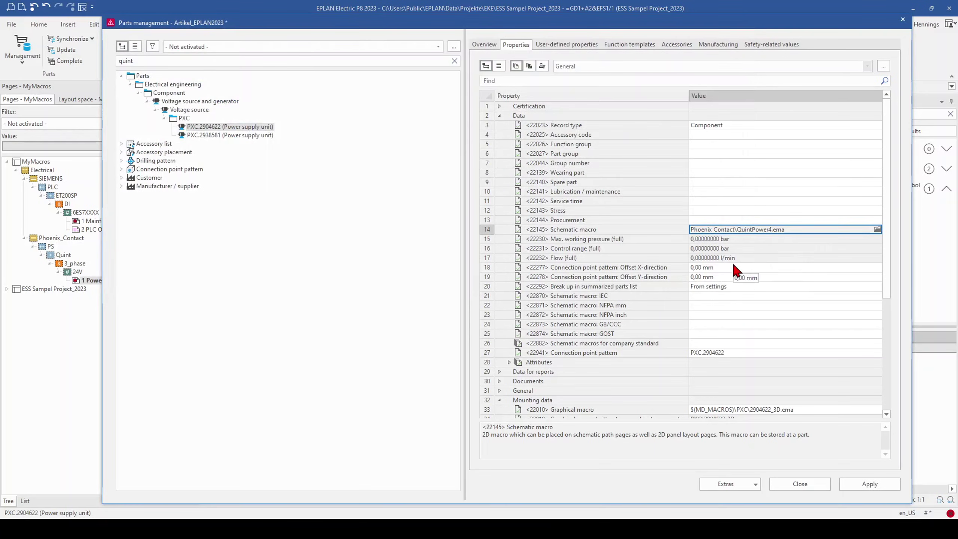
pyautogui.click(862, 485)
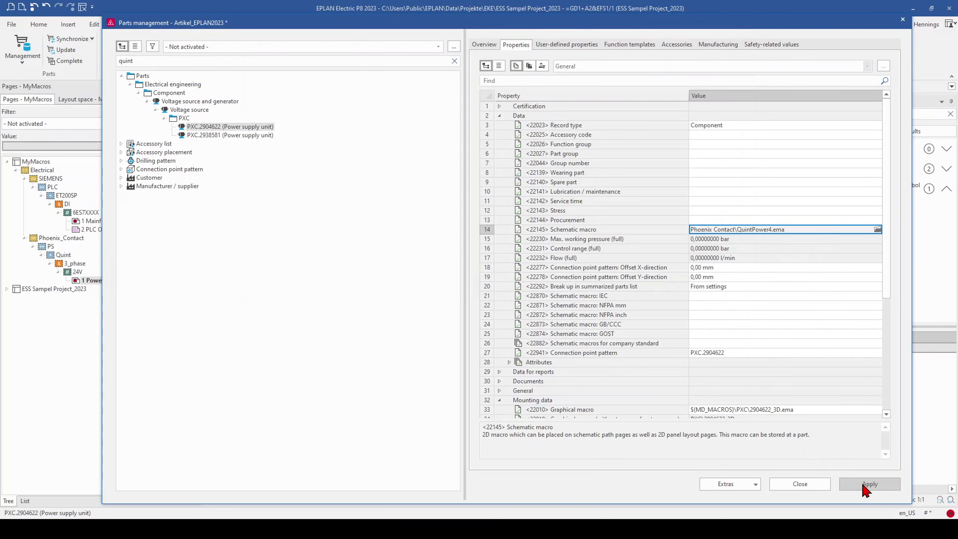
pyautogui.click(800, 484)
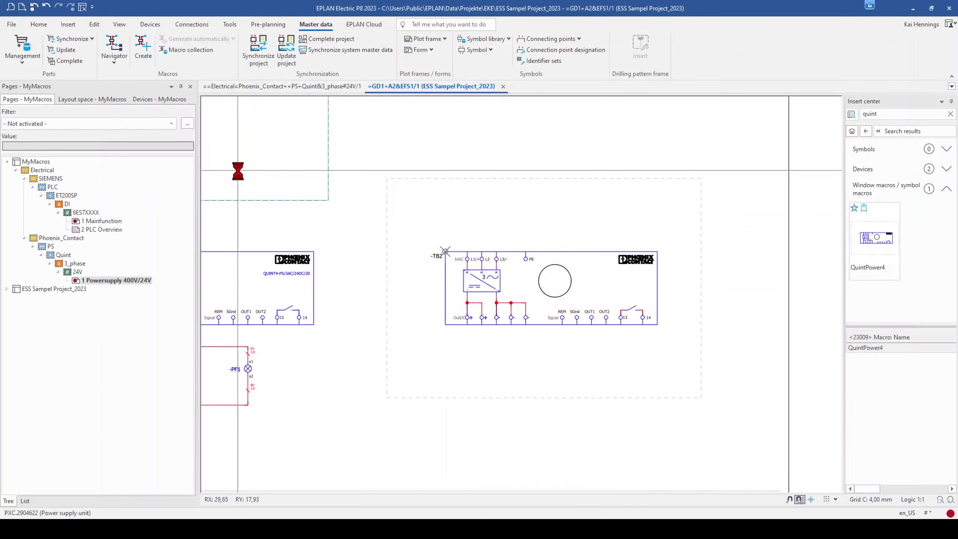
# Step: Expand the device results for "quint" in the Insert center
pyautogui.click(515, 267)
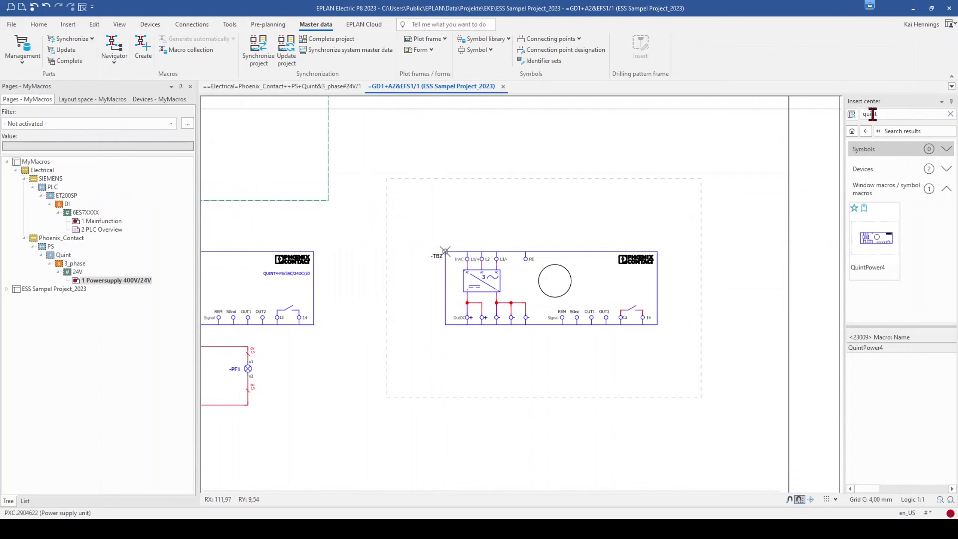
pyautogui.click(895, 115)
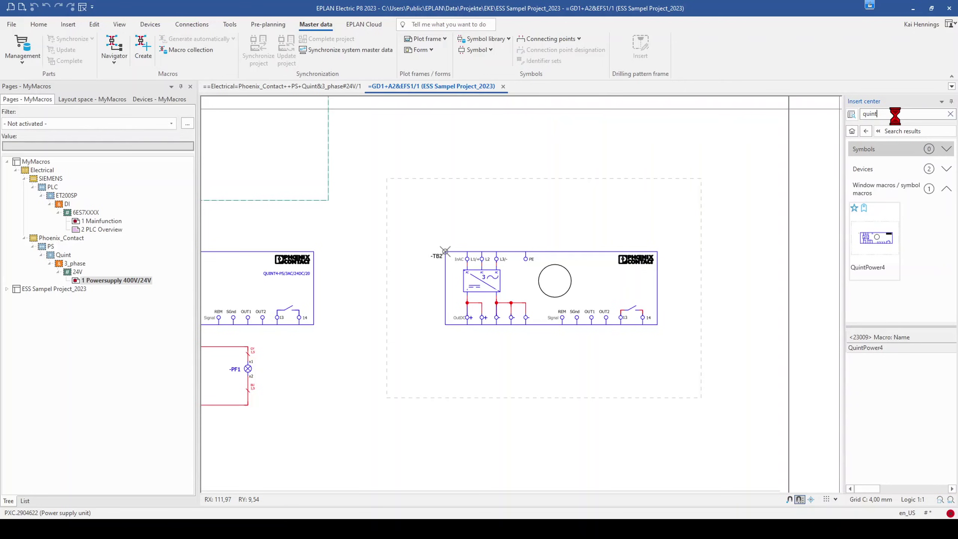
pyautogui.click(947, 170)
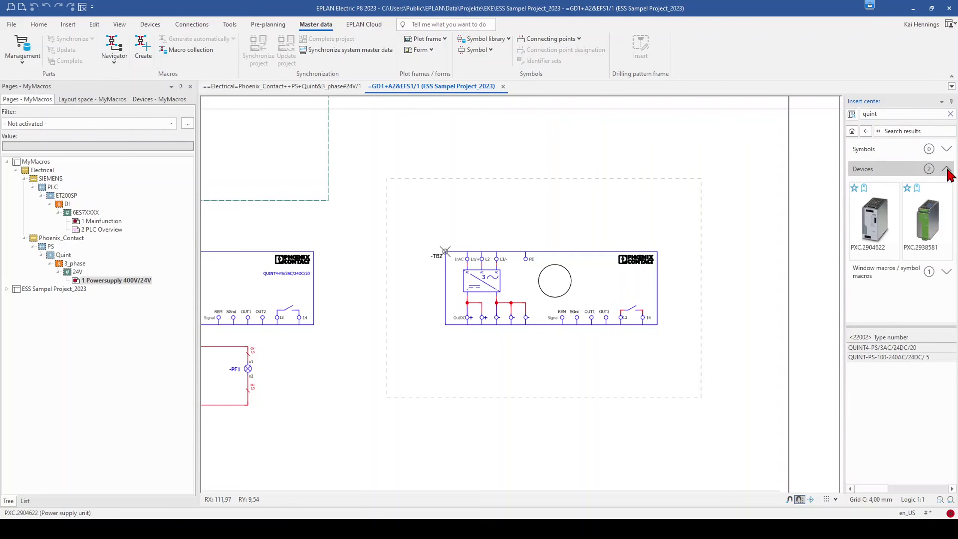
# Step: Insert device PXC.2904622 in the free area below -TB1 and -TB2, numbering it with the Identifier + counter format
pyautogui.click(873, 224)
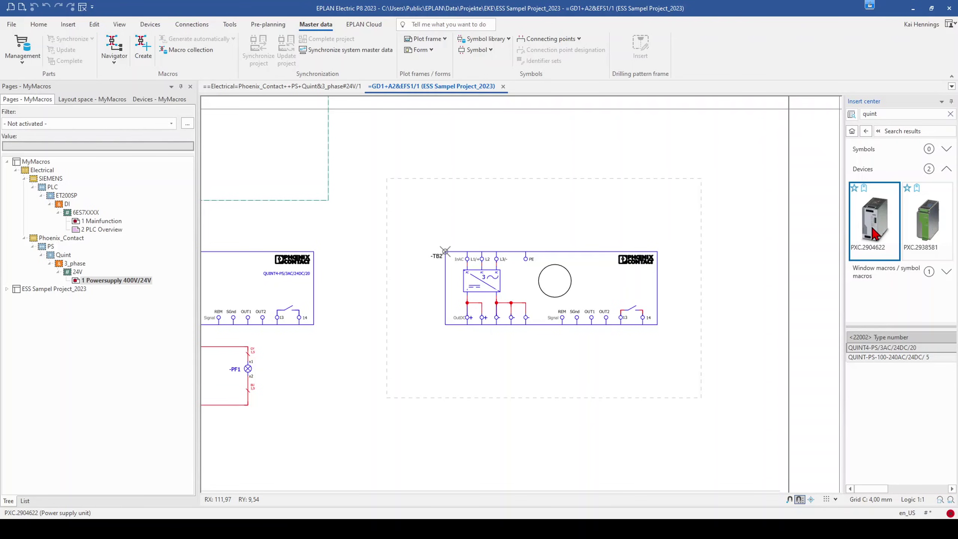
pyautogui.scroll(-4, 651, 229)
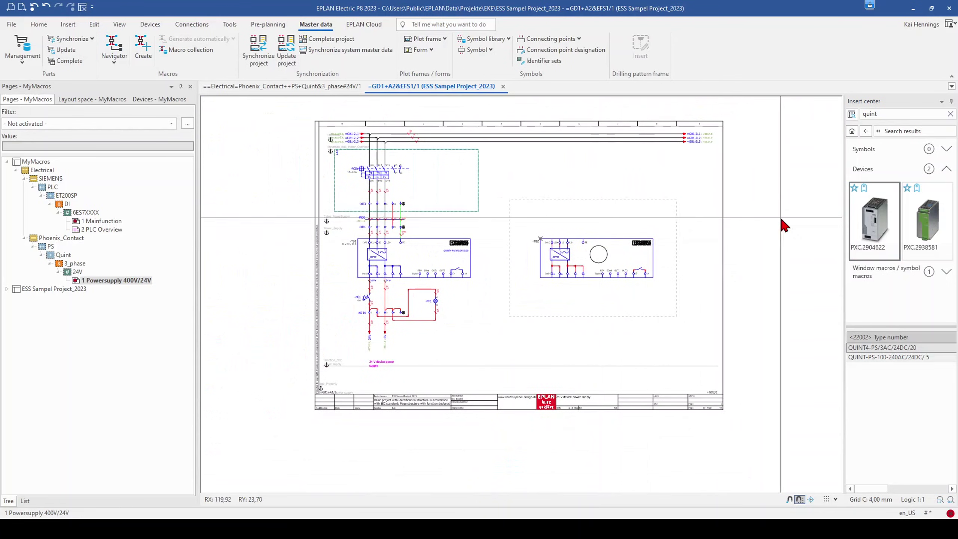
pyautogui.moveTo(875, 223); pyautogui.dragTo(491, 330)
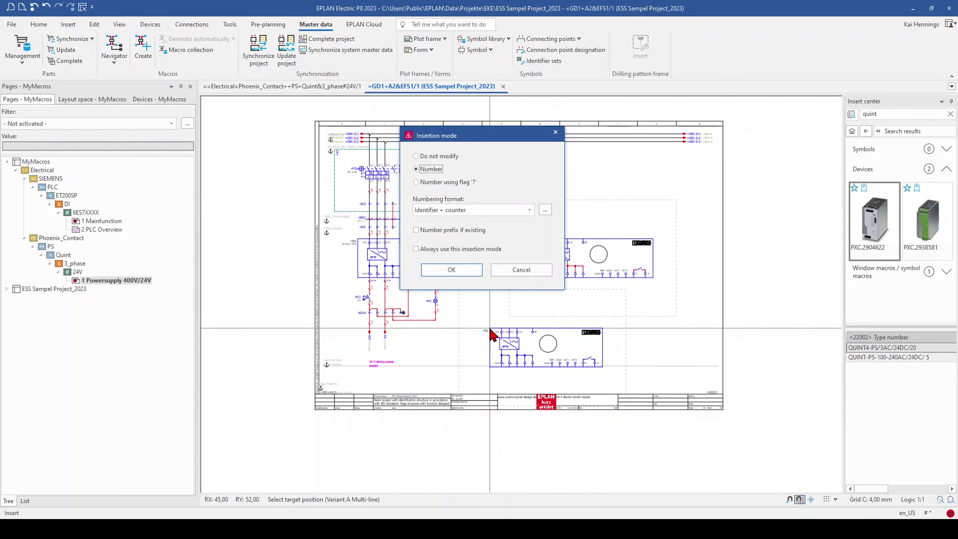
pyautogui.click(449, 271)
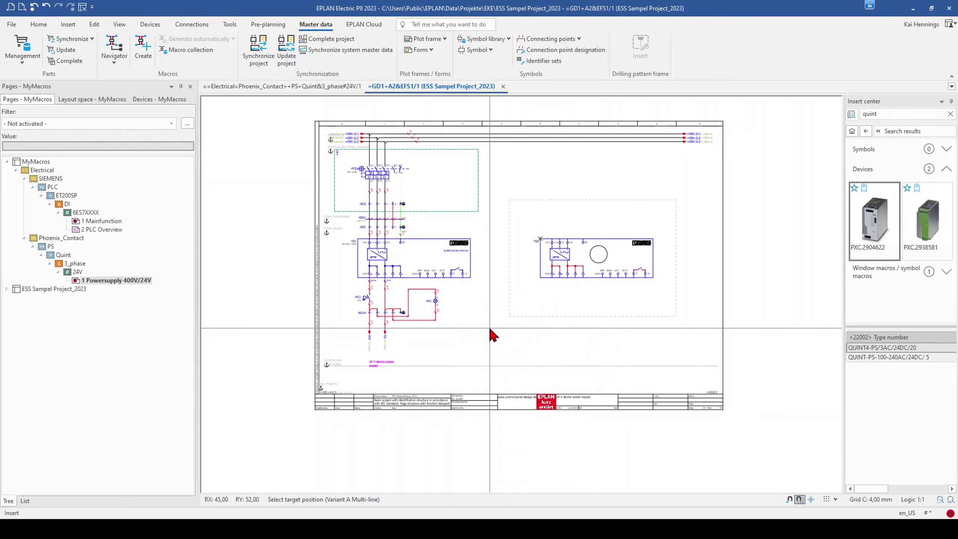
pyautogui.scroll(5, 493, 327)
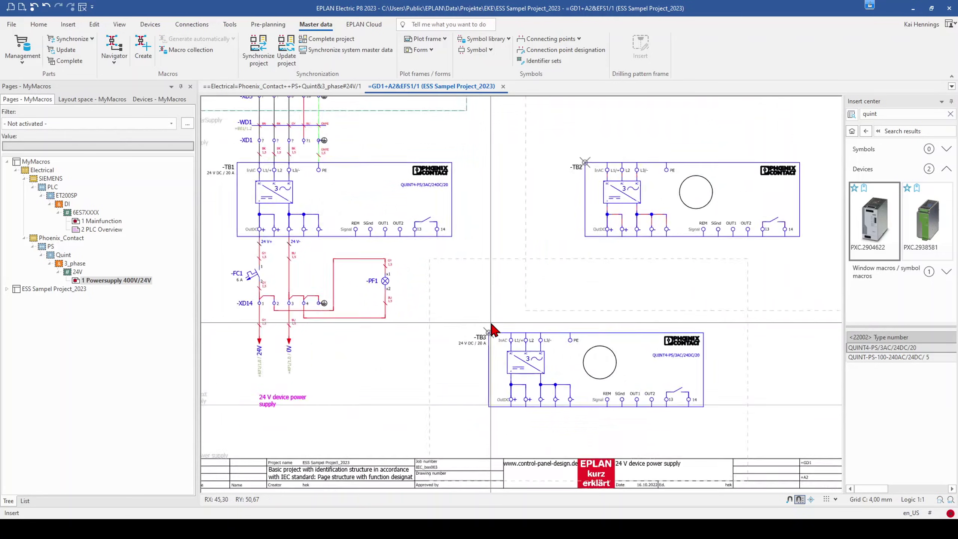
pyautogui.scroll(2, 461, 361)
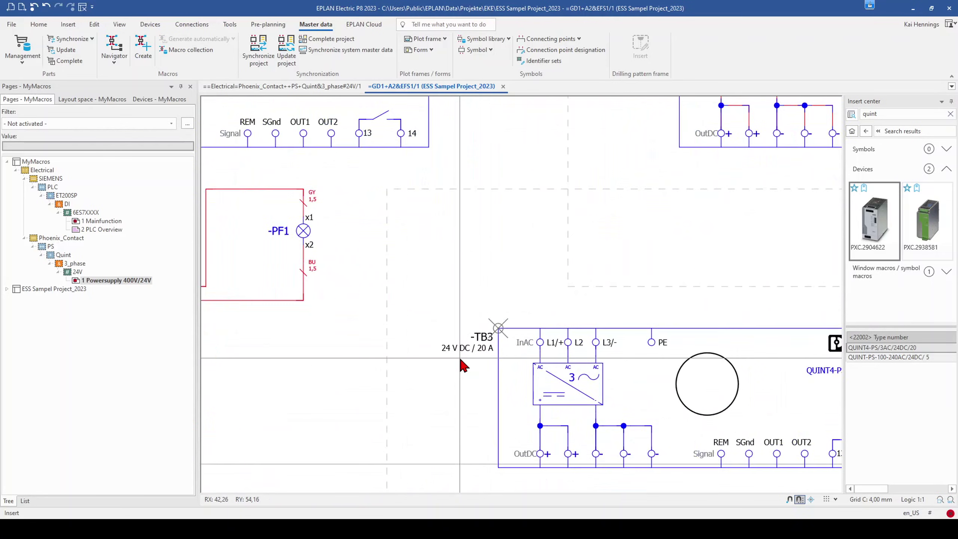
pyautogui.scroll(-2, 477, 355)
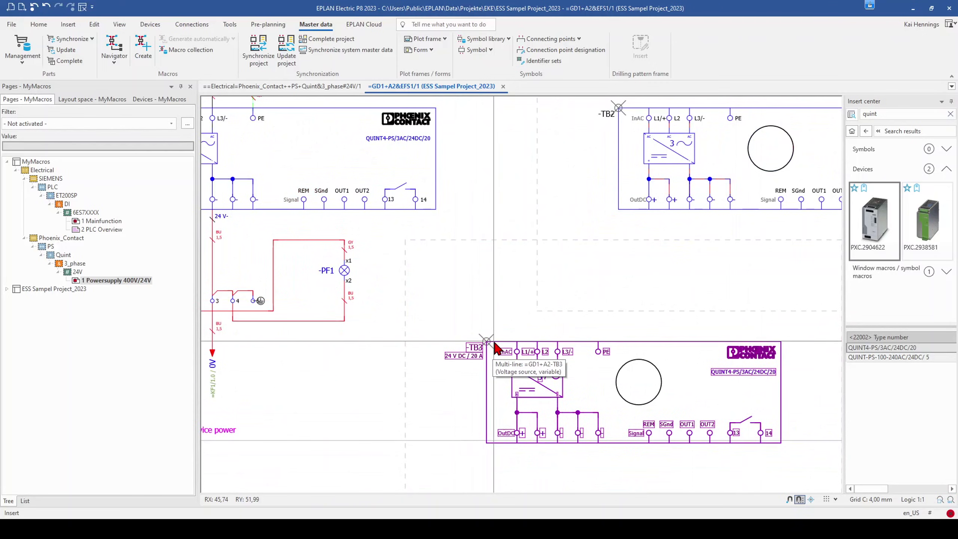
pyautogui.scroll(-1, 486, 342)
# Step: Examine the display settings for technical characteristics and part type designation of -TB1 in the macro project, then return to the sample project page
pyautogui.click(308, 90)
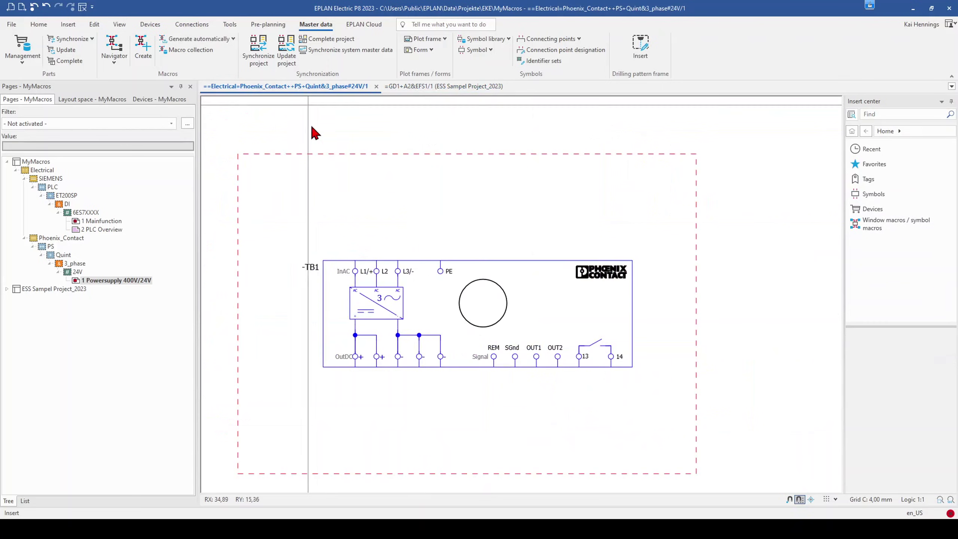
pyautogui.click(345, 259)
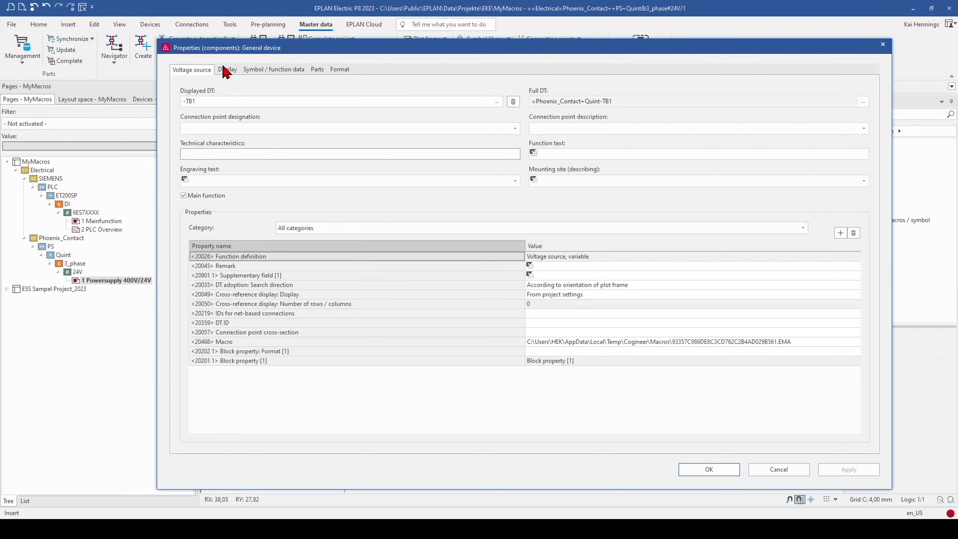
pyautogui.click(227, 70)
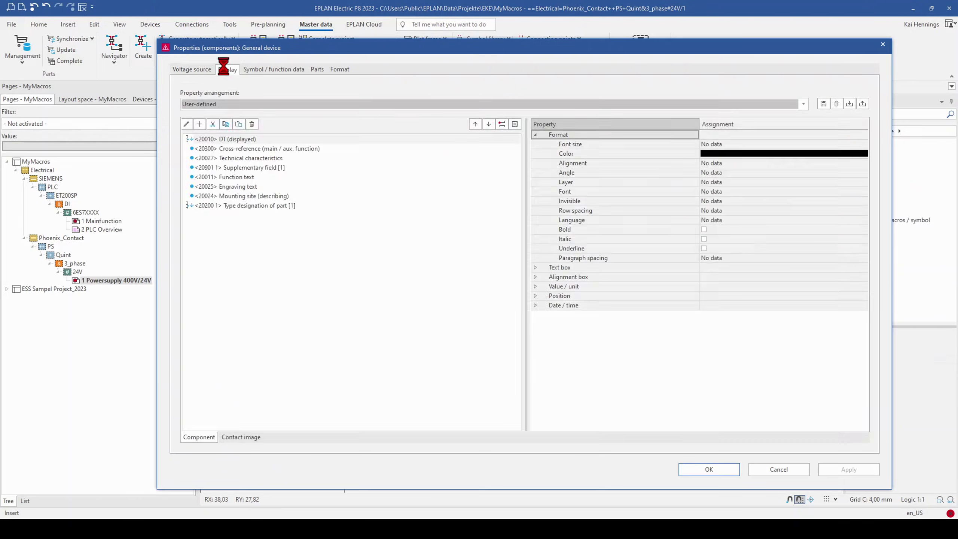
pyautogui.click(260, 159)
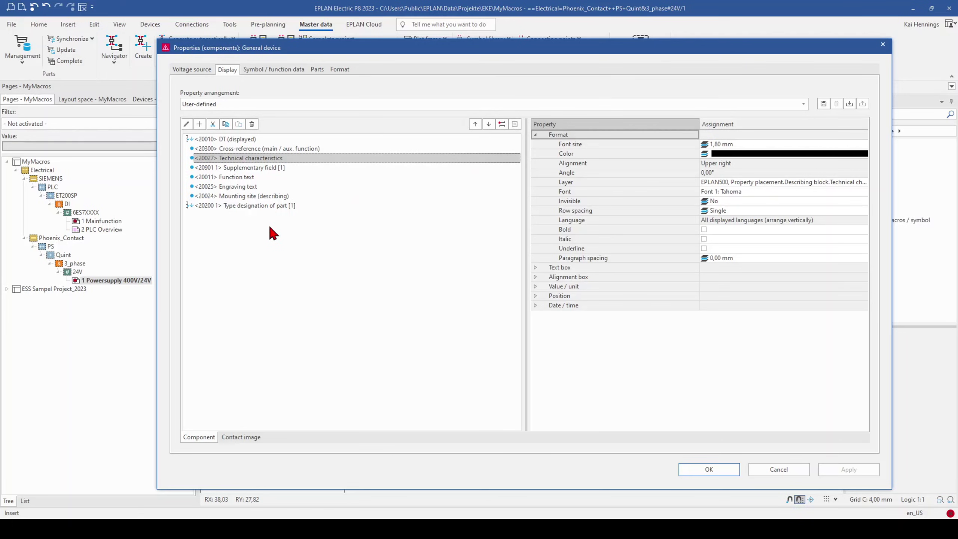
pyautogui.click(269, 207)
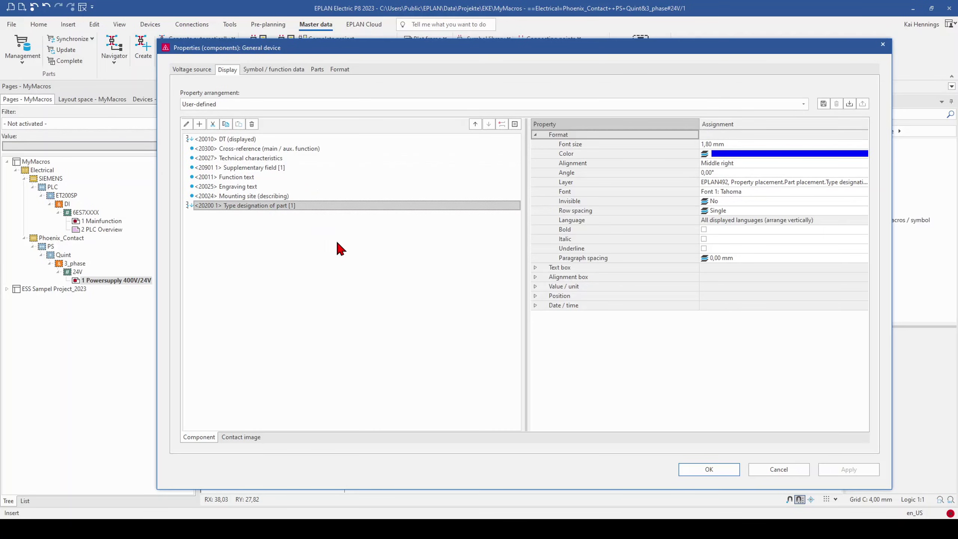
pyautogui.click(777, 472)
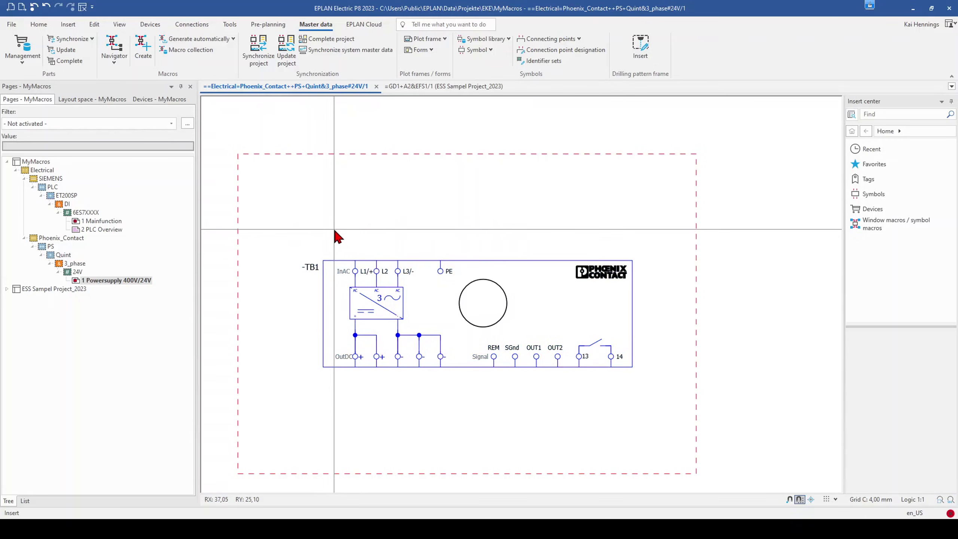
pyautogui.scroll(-5, 338, 234)
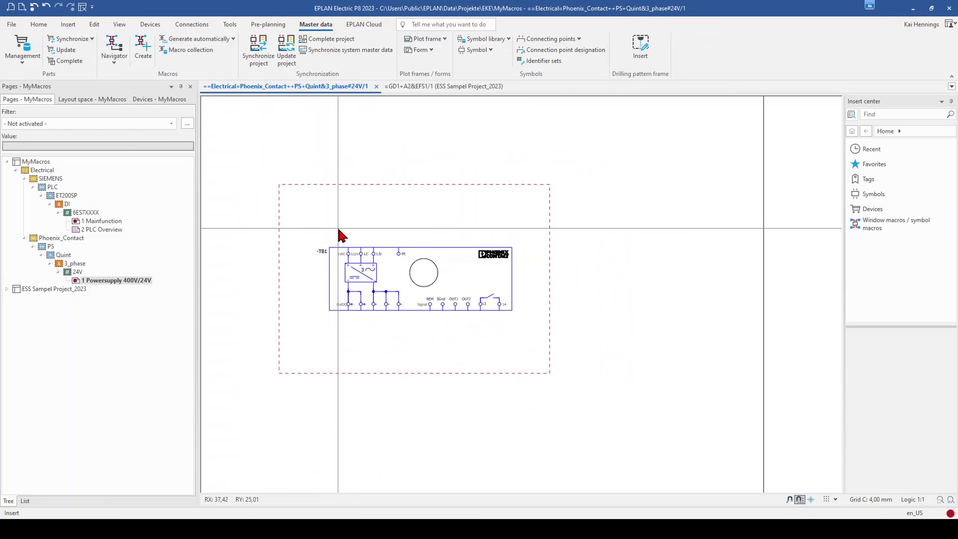
pyautogui.click(432, 87)
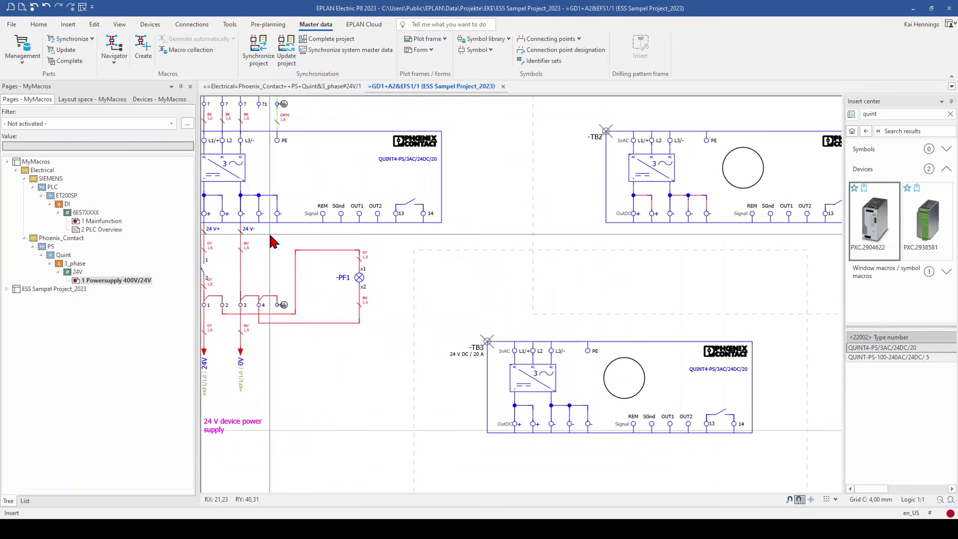